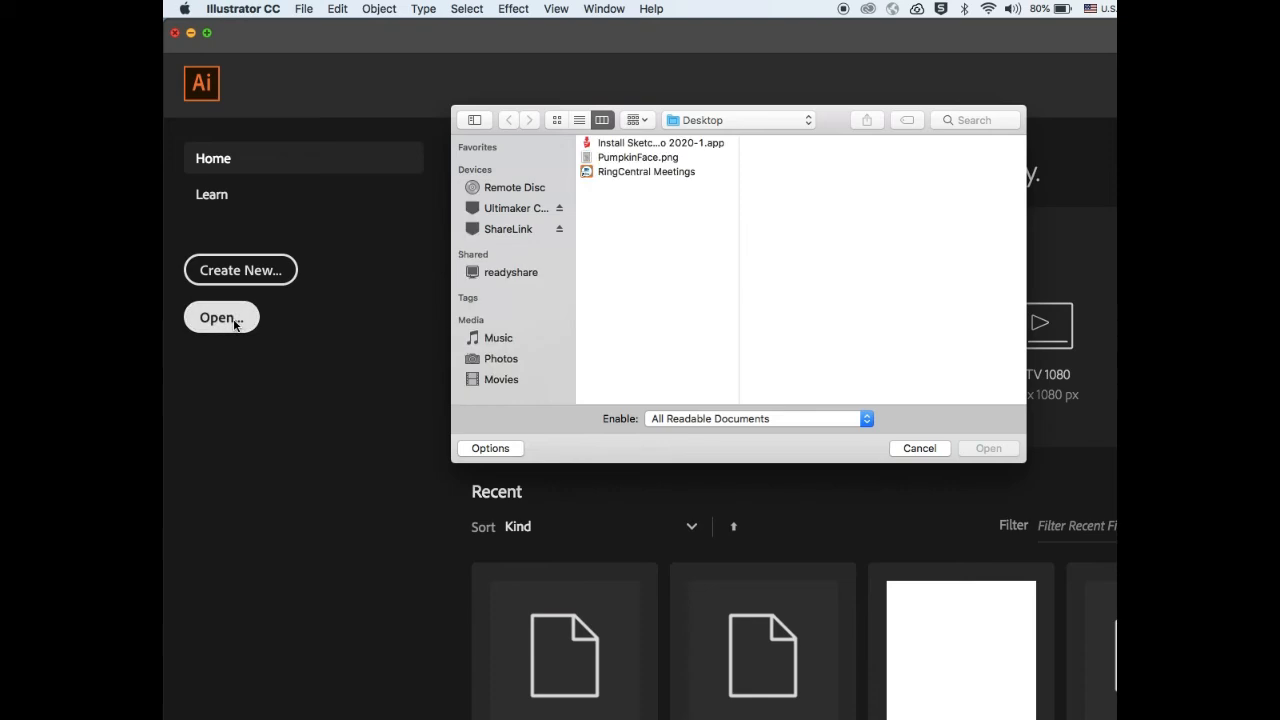
Step: Open the PumpkinFace.png image from the Desktop
click(663, 162)
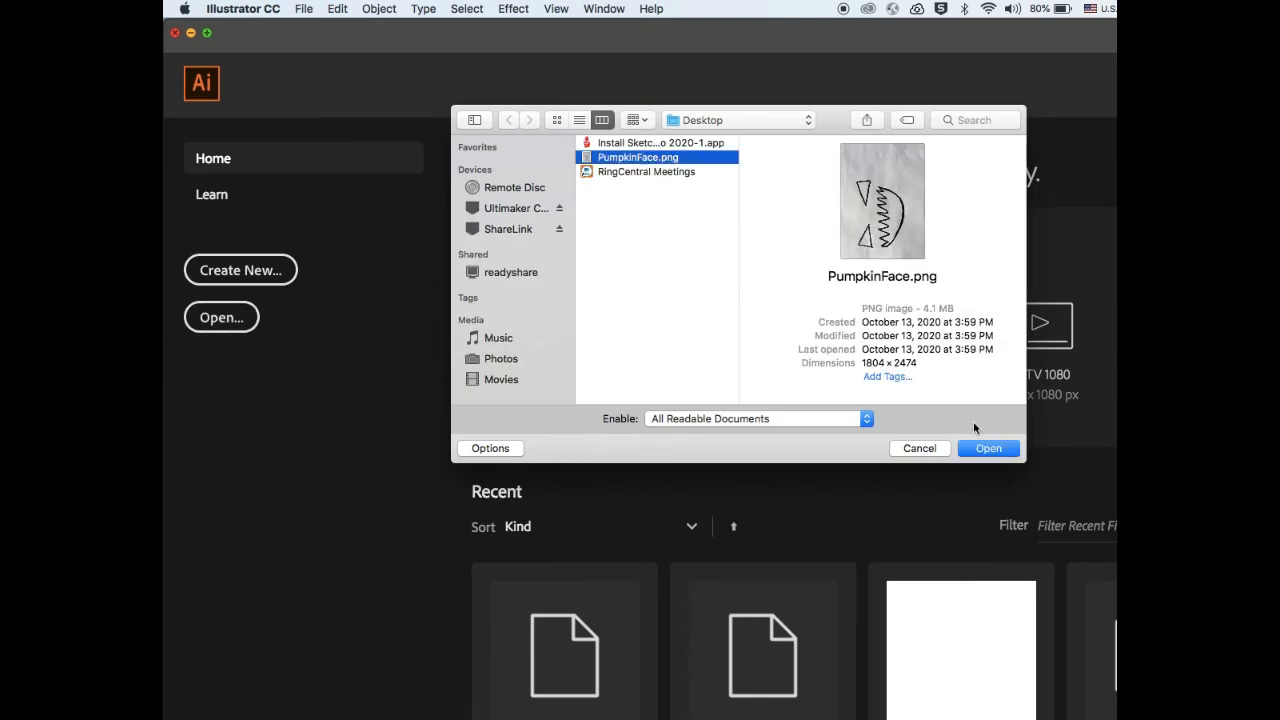
click(988, 448)
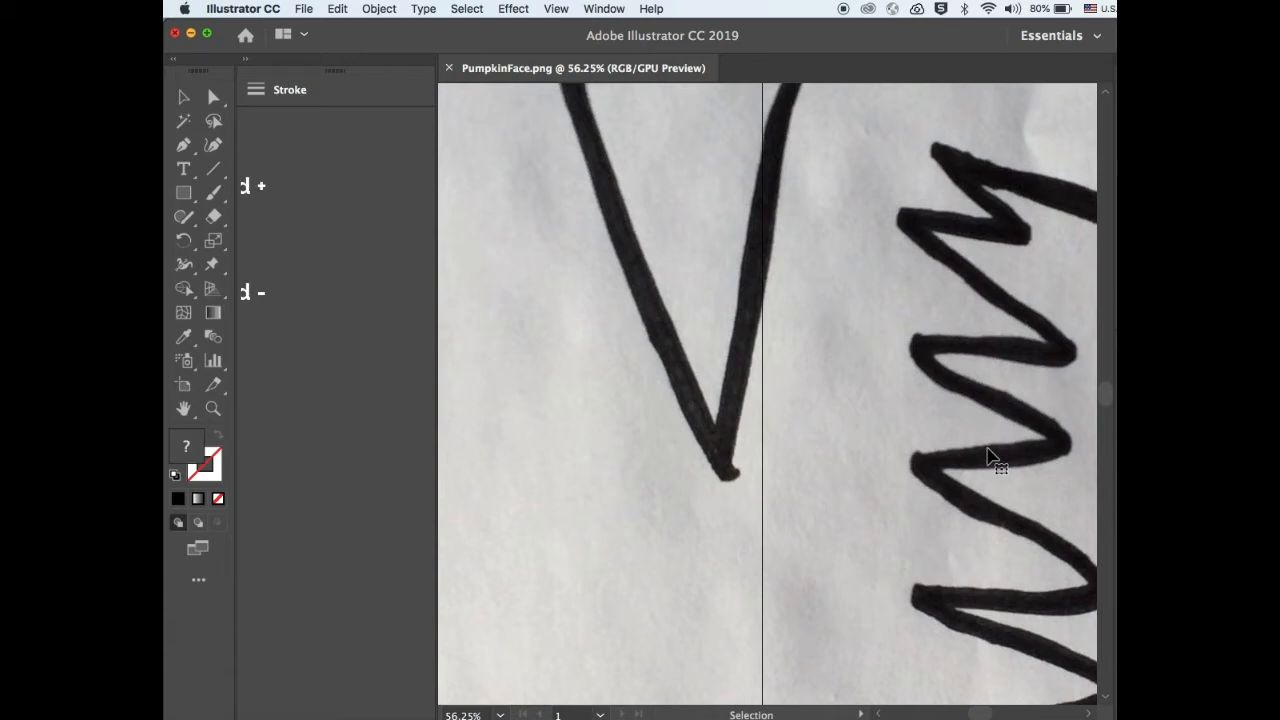
key(super+minus)
key(super+minus)
key(super+minus)
key(super+minus)
key(super+minus)
key(super+minus)
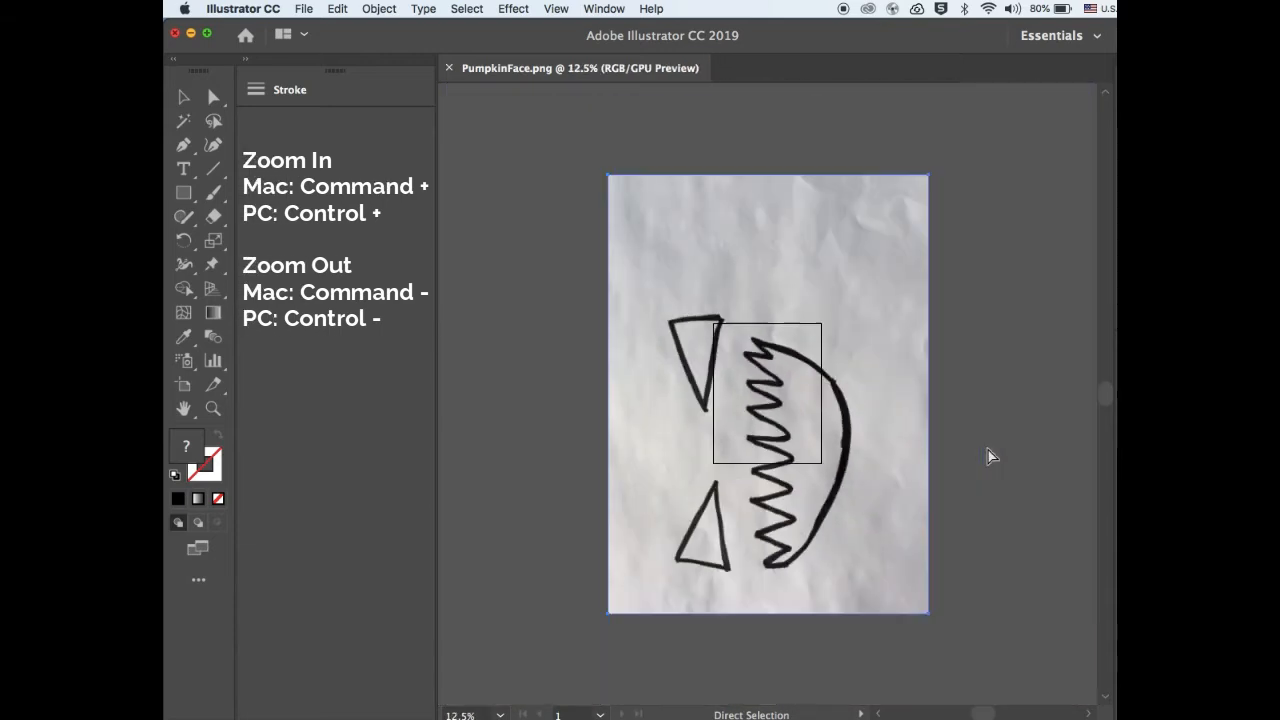
Step: Examine the pumpkin face image at different zoom levels and from different positions around the artboard
key(super+equal)
key(super+equal)
key(super+equal)
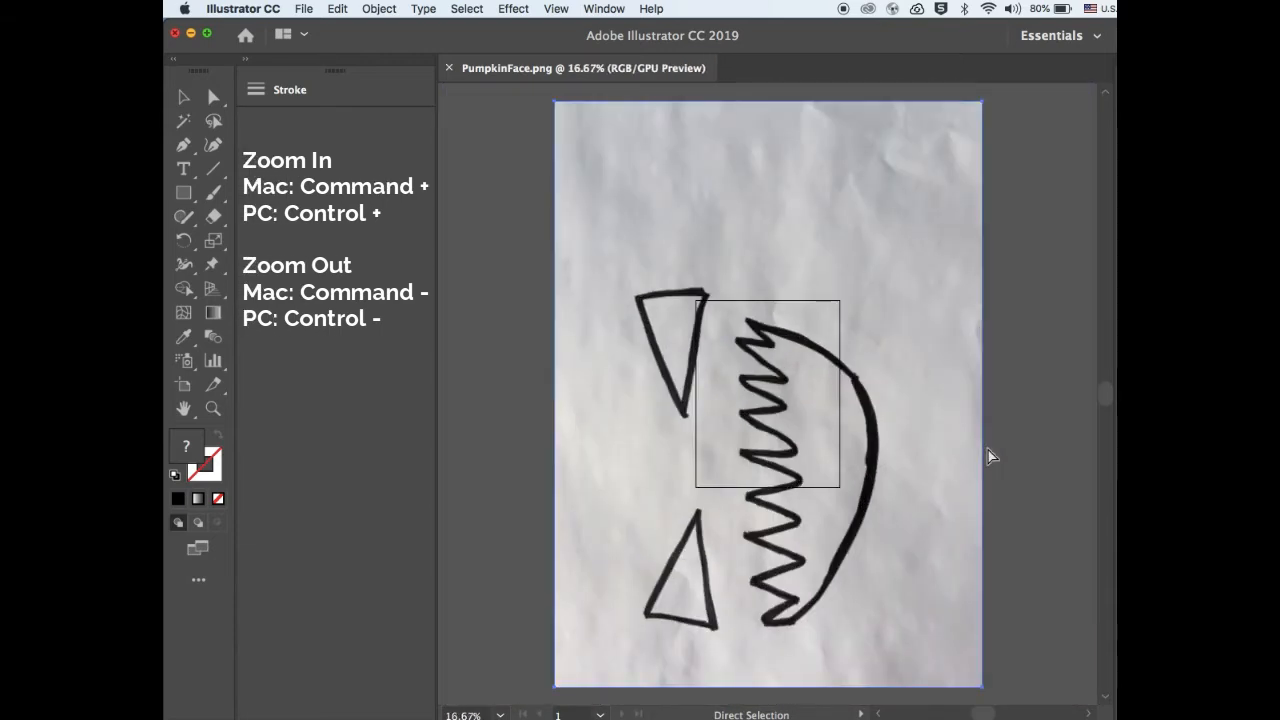
key(super+minus)
key(v)
key(super+minus)
key(super+minus)
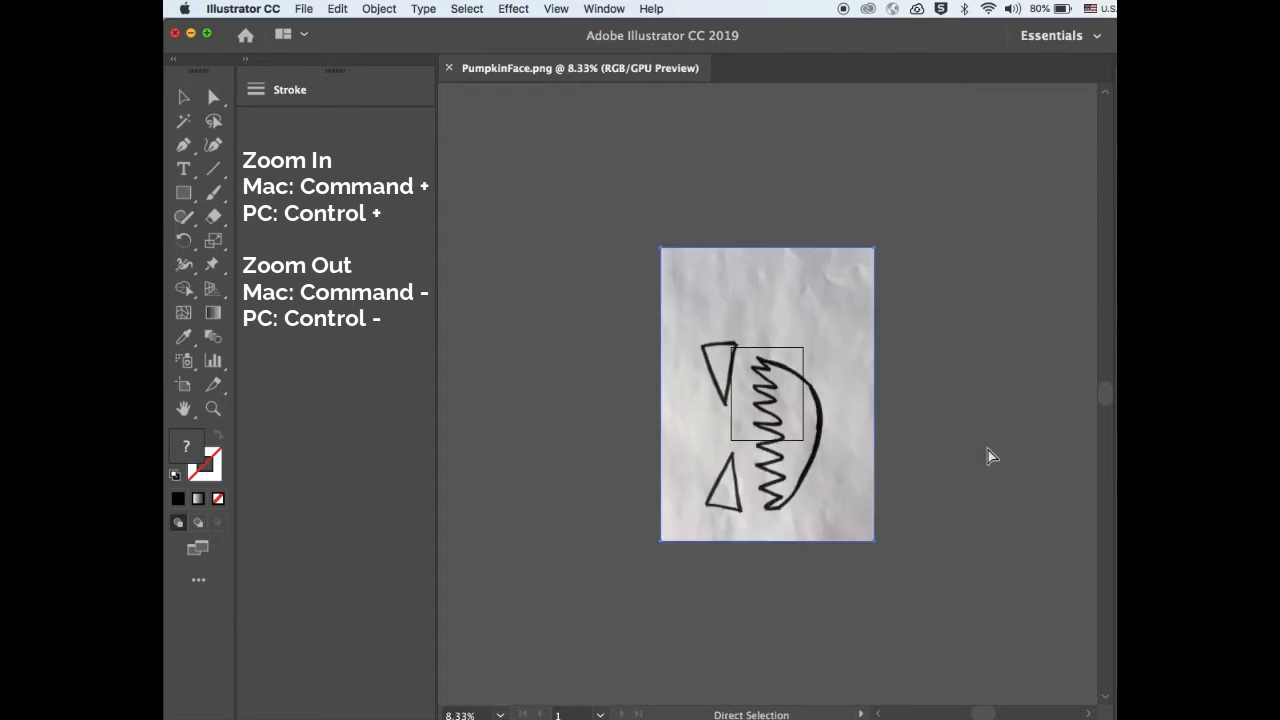
key(super+equal)
key(super+equal)
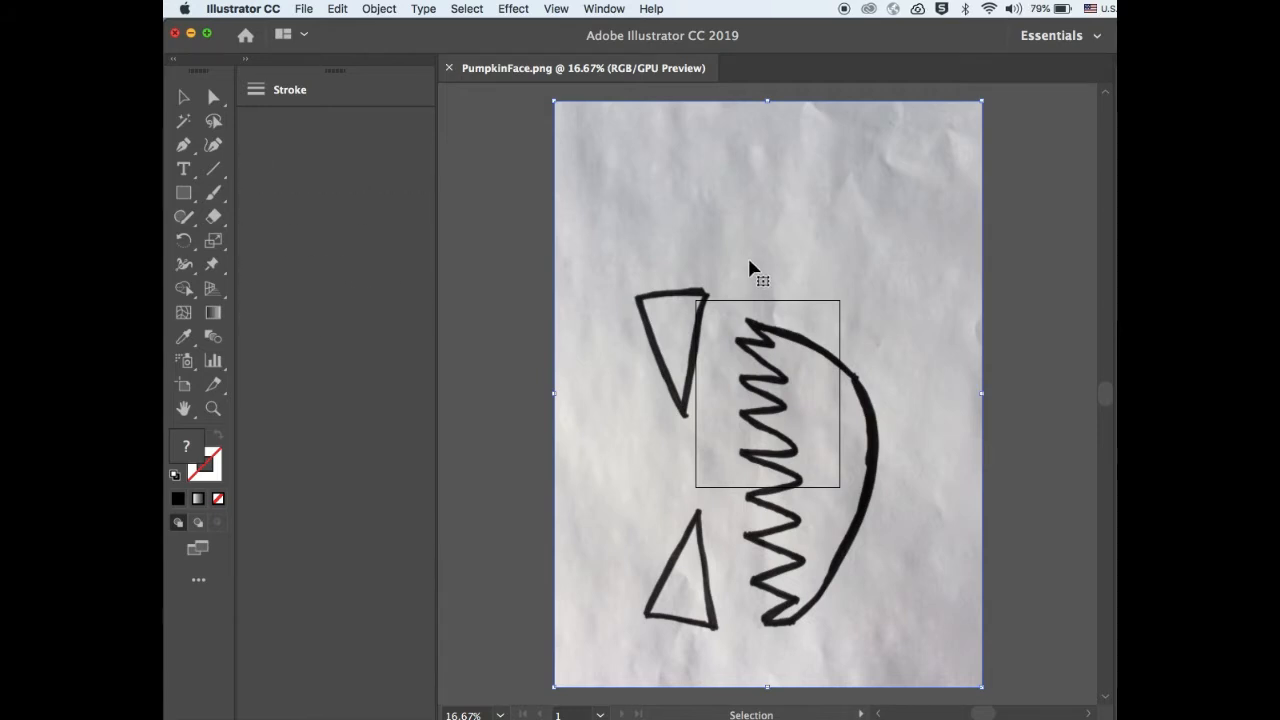
key(space)
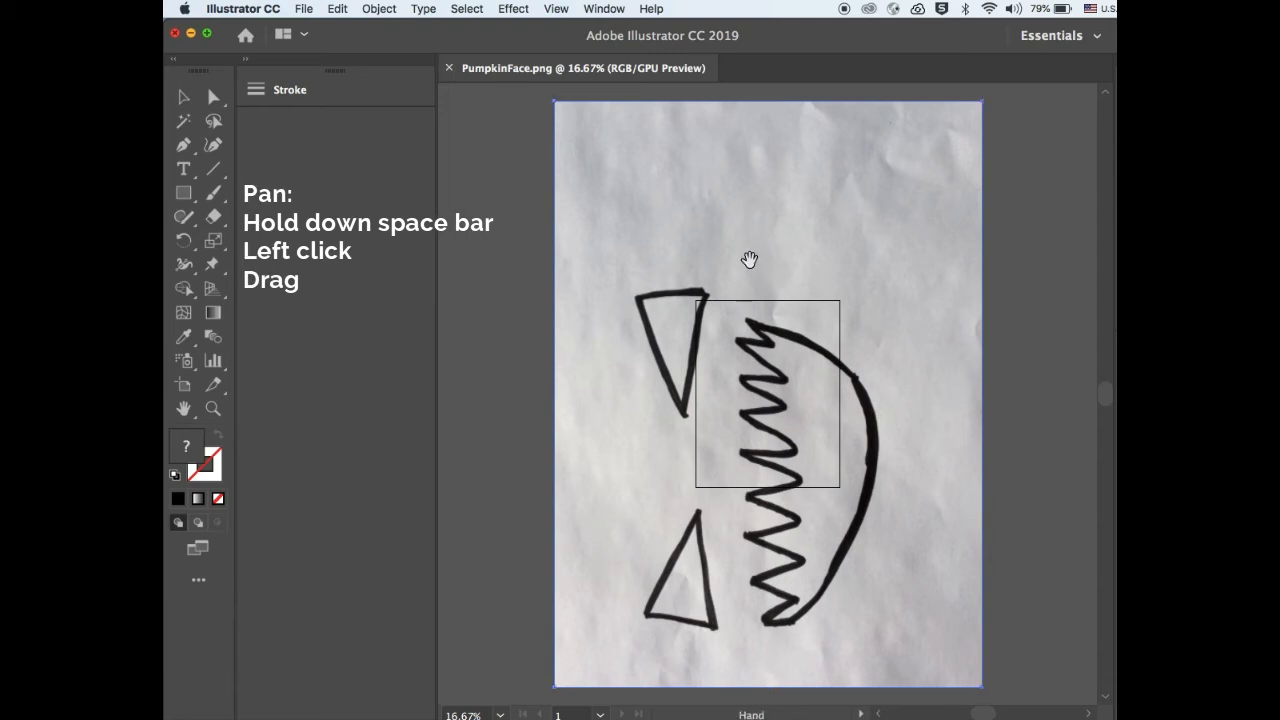
drag(749, 255, 694, 257)
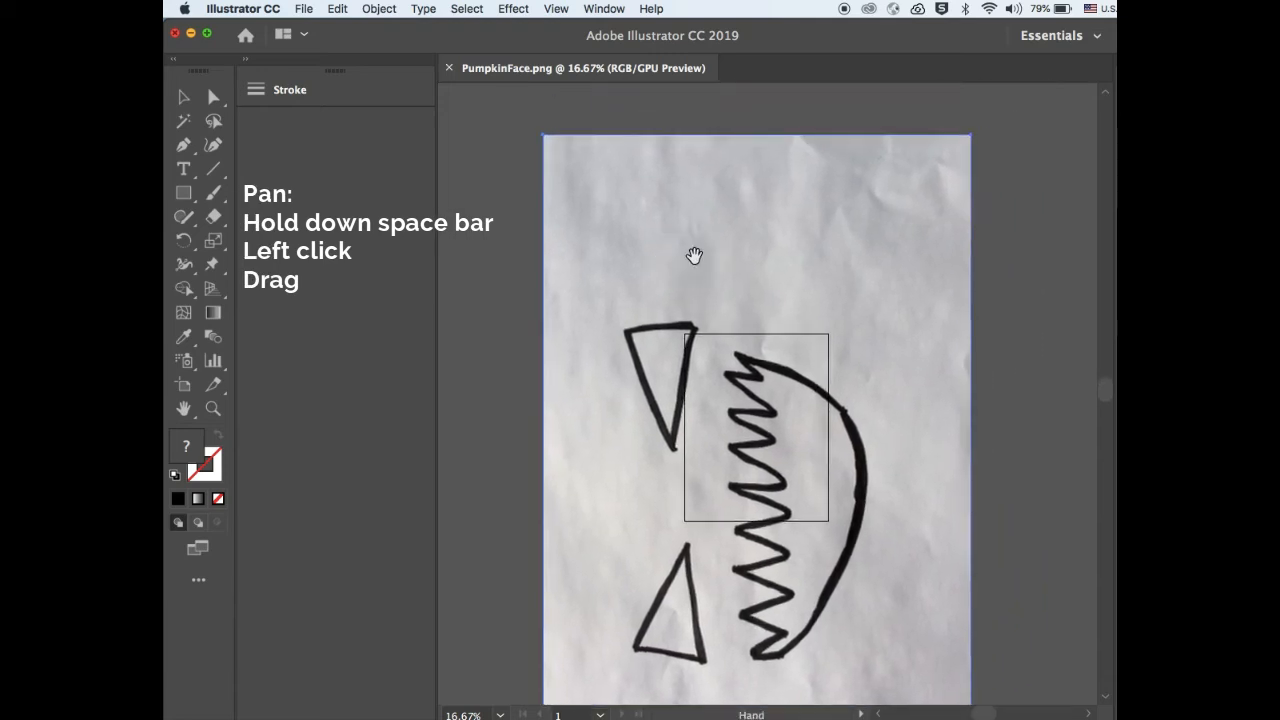
drag(789, 266, 723, 205)
drag(720, 320, 882, 247)
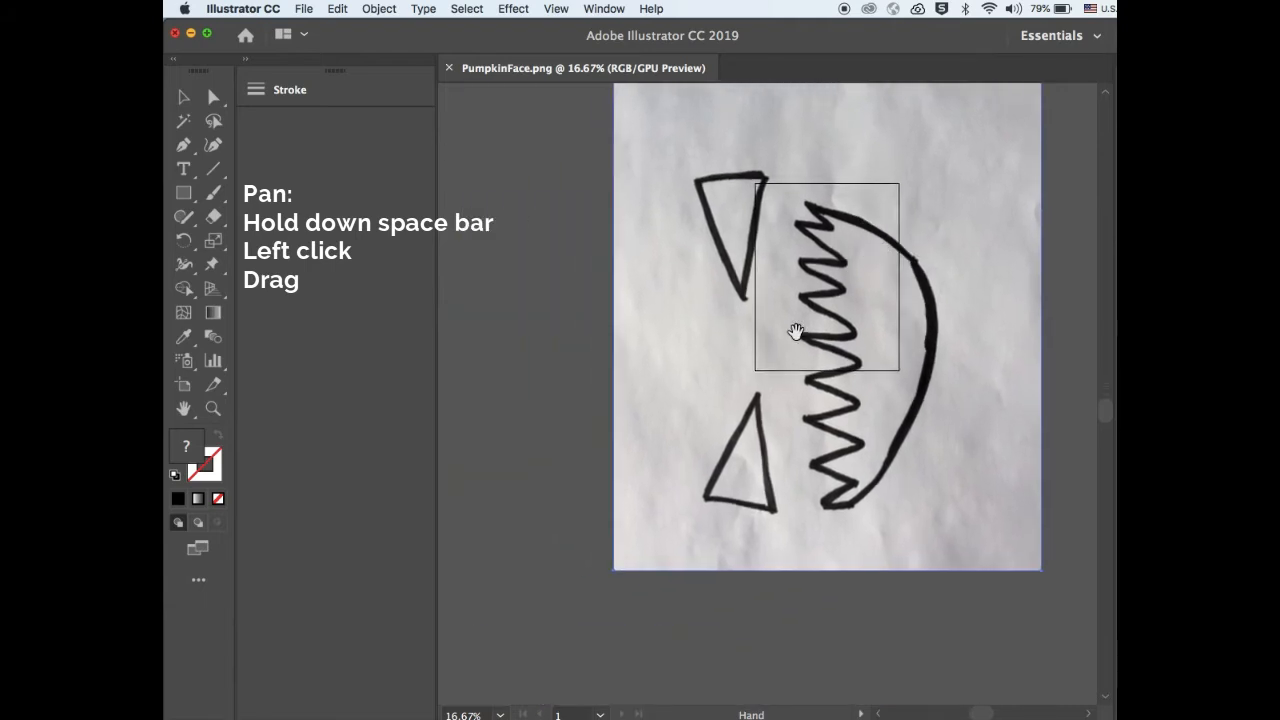
drag(797, 329, 840, 252)
drag(829, 207, 752, 318)
drag(808, 274, 746, 358)
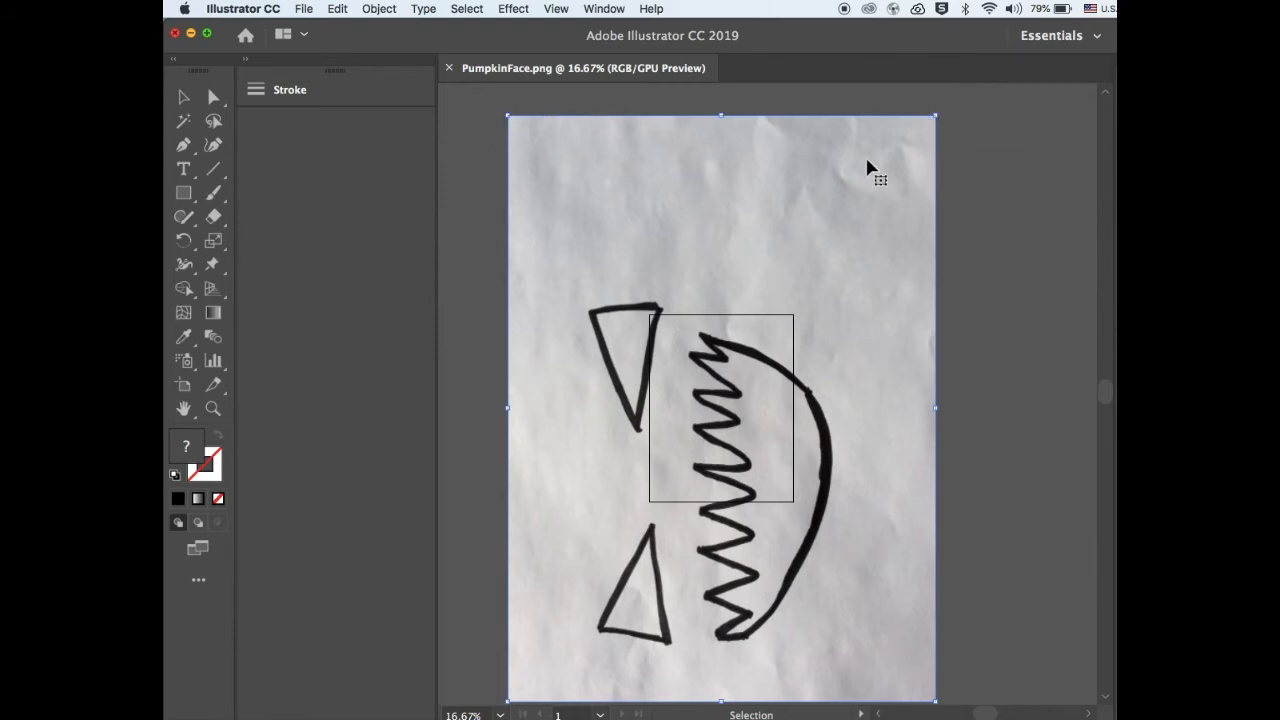
Step: Scale the image down proportionally until it is smaller than the artboard and center it on the artboard
click(935, 117)
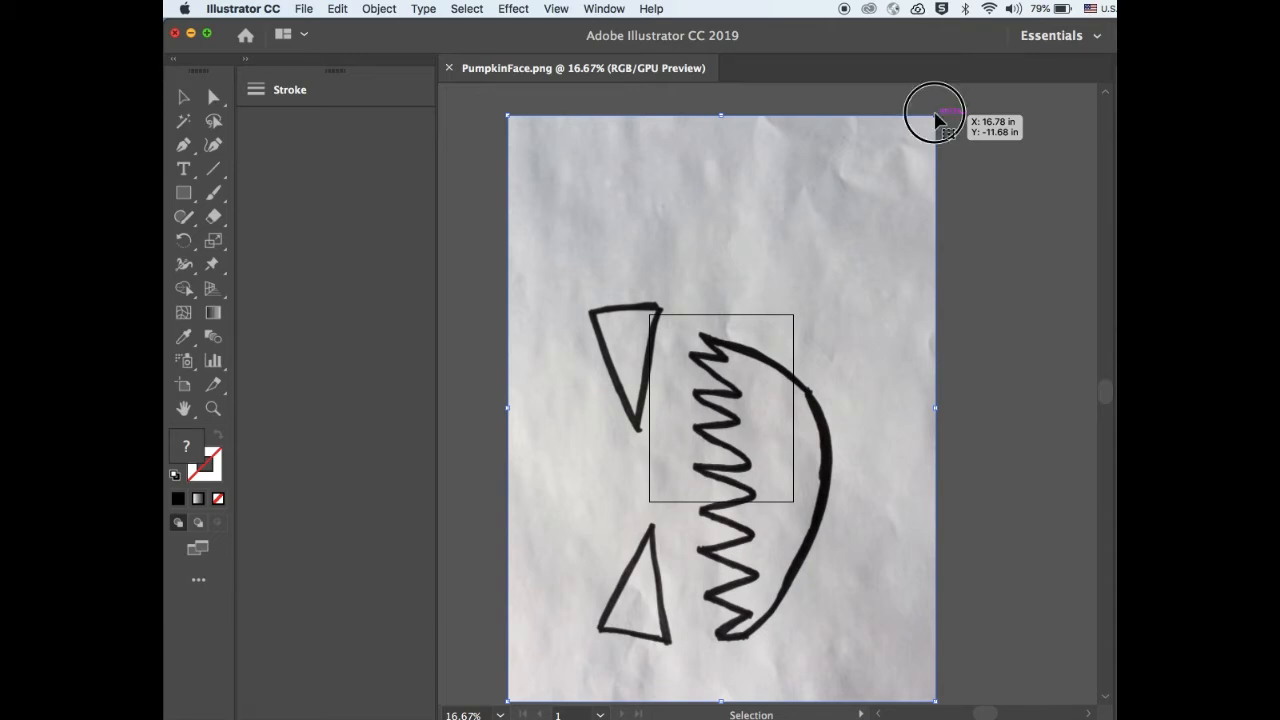
drag(935, 115, 574, 489)
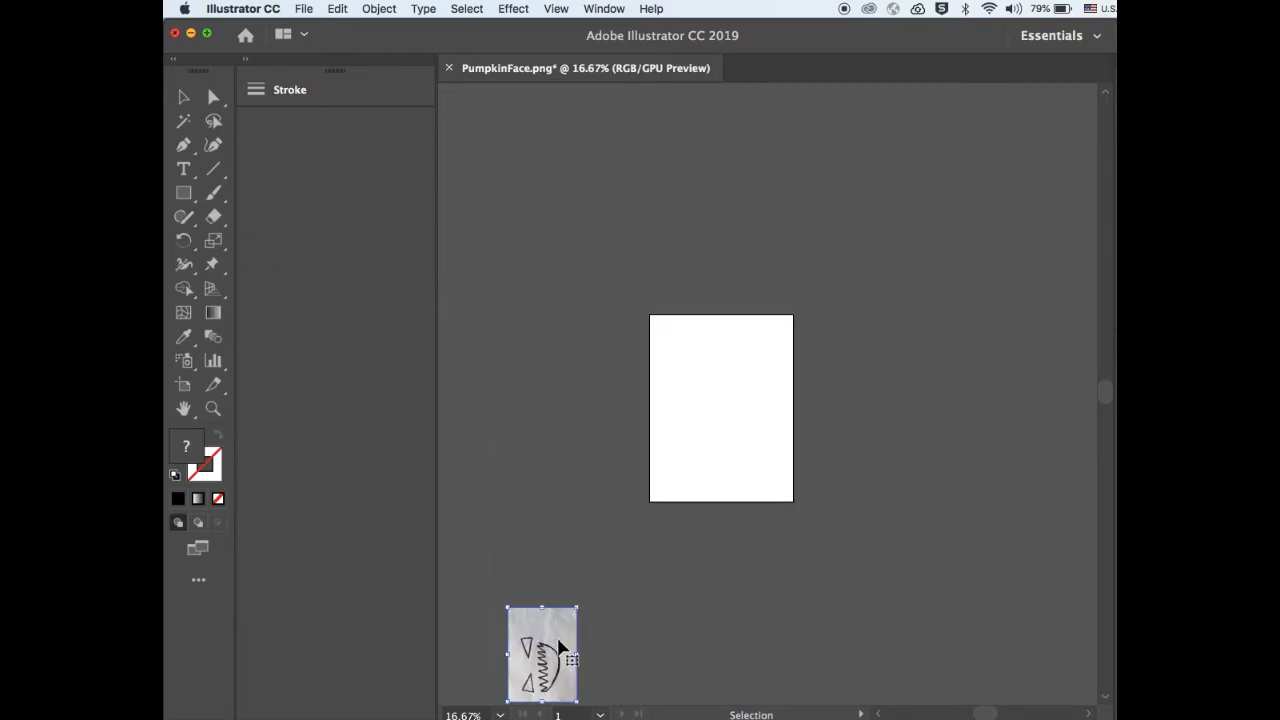
drag(555, 650, 729, 401)
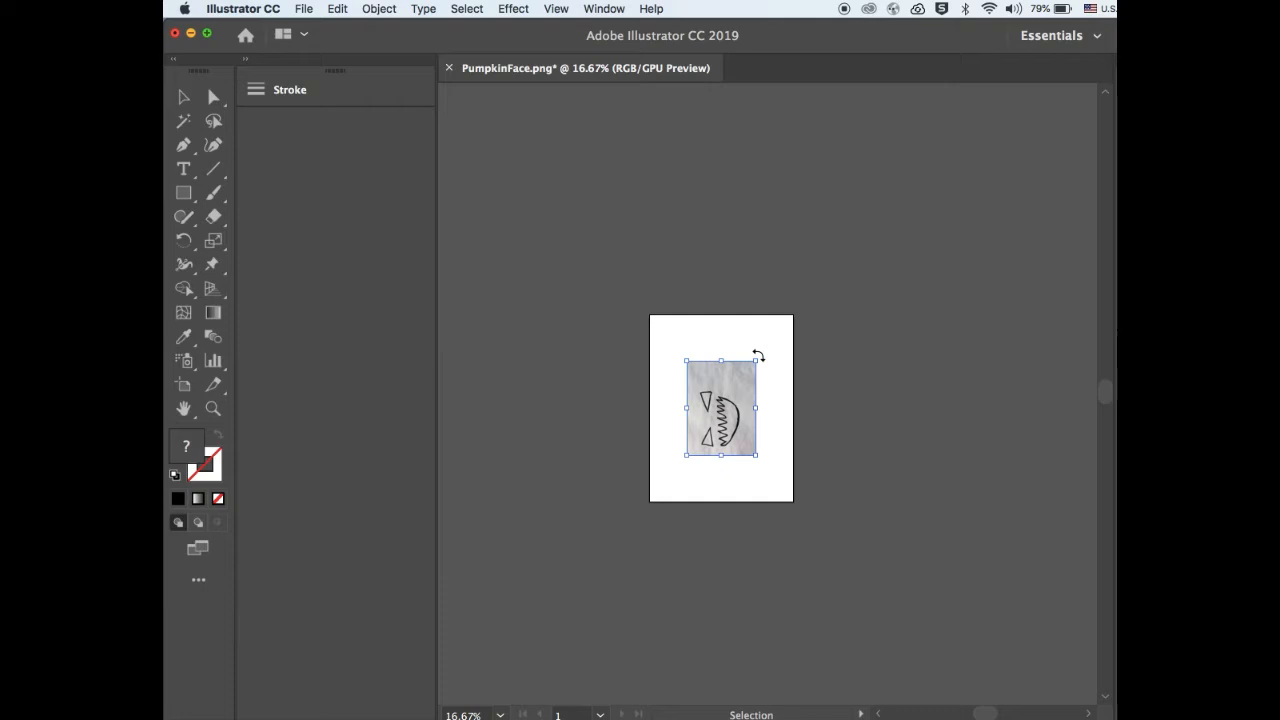
Step: Rotate the image exactly 90° clockwise so the pumpkin face stands upright
key(shift)
drag(758, 356, 777, 434)
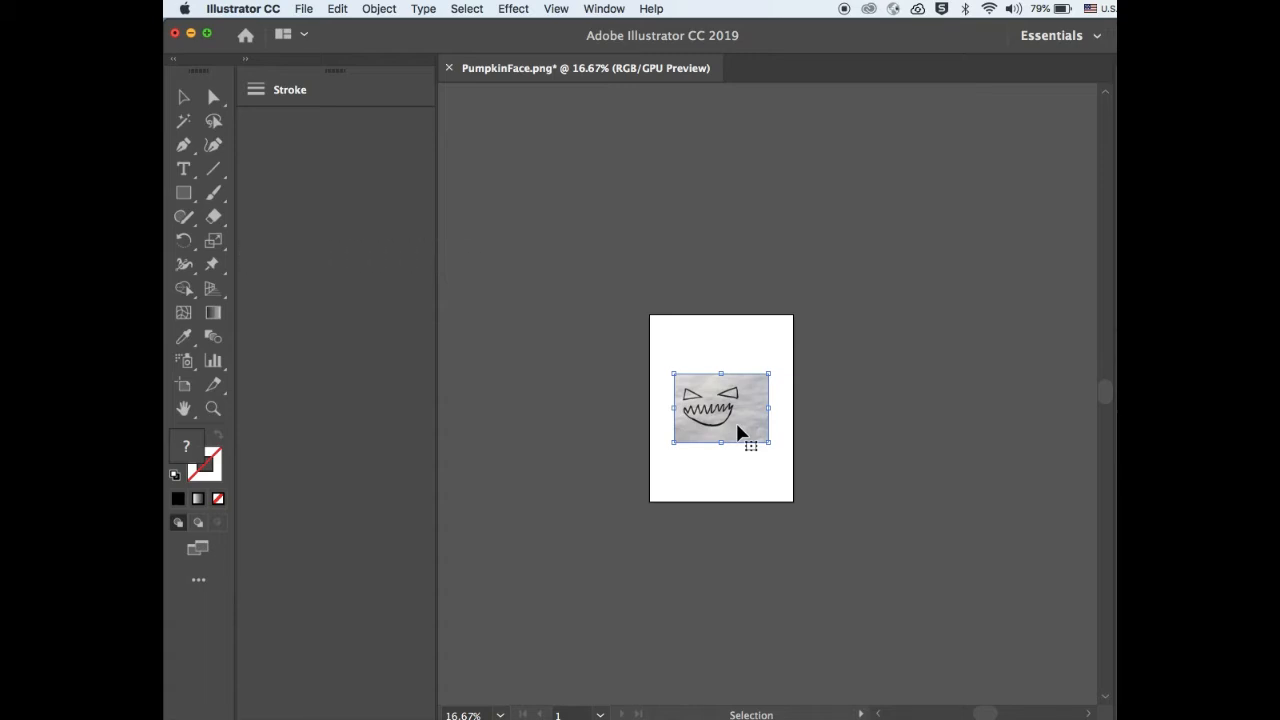
Step: Narrow the Stroke panel's dock to widen the canvas and reposition the image slightly left of the artboard's center
key(super+equal)
key(super+equal)
key(super+equal)
key(super+equal)
key(super+equal)
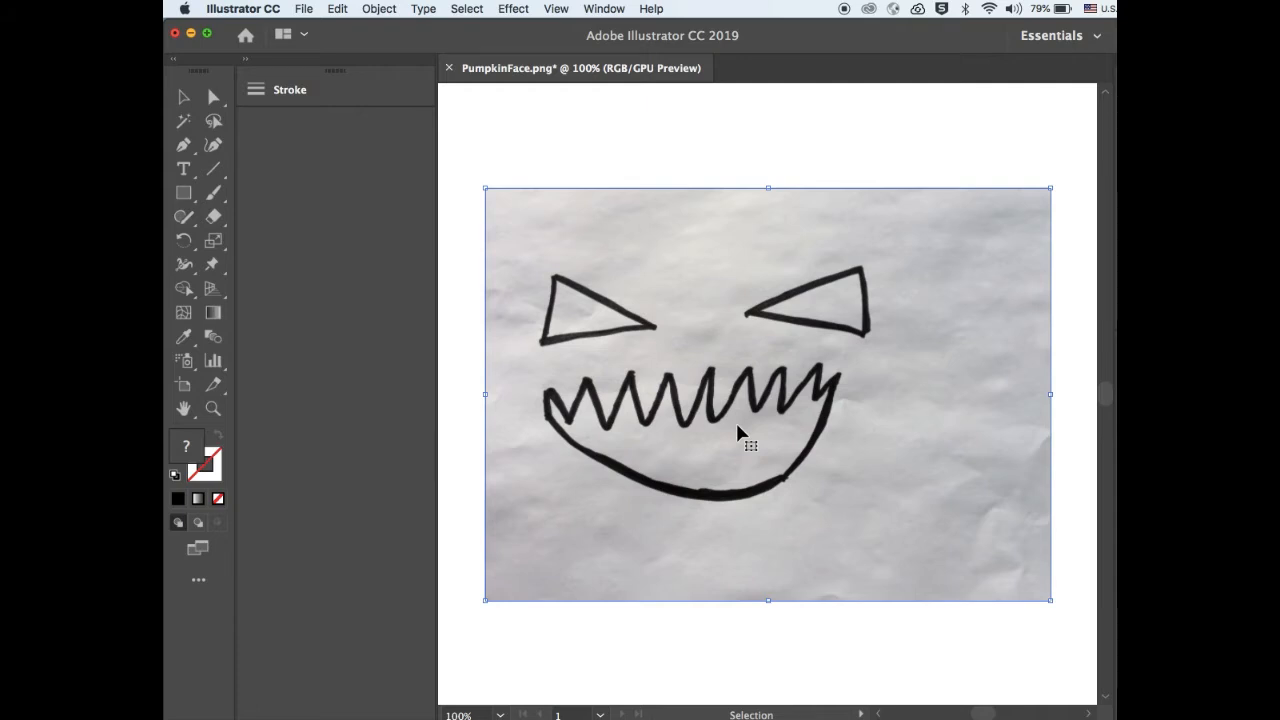
scroll(736, 427, right, 3)
scroll(736, 427, left, 3)
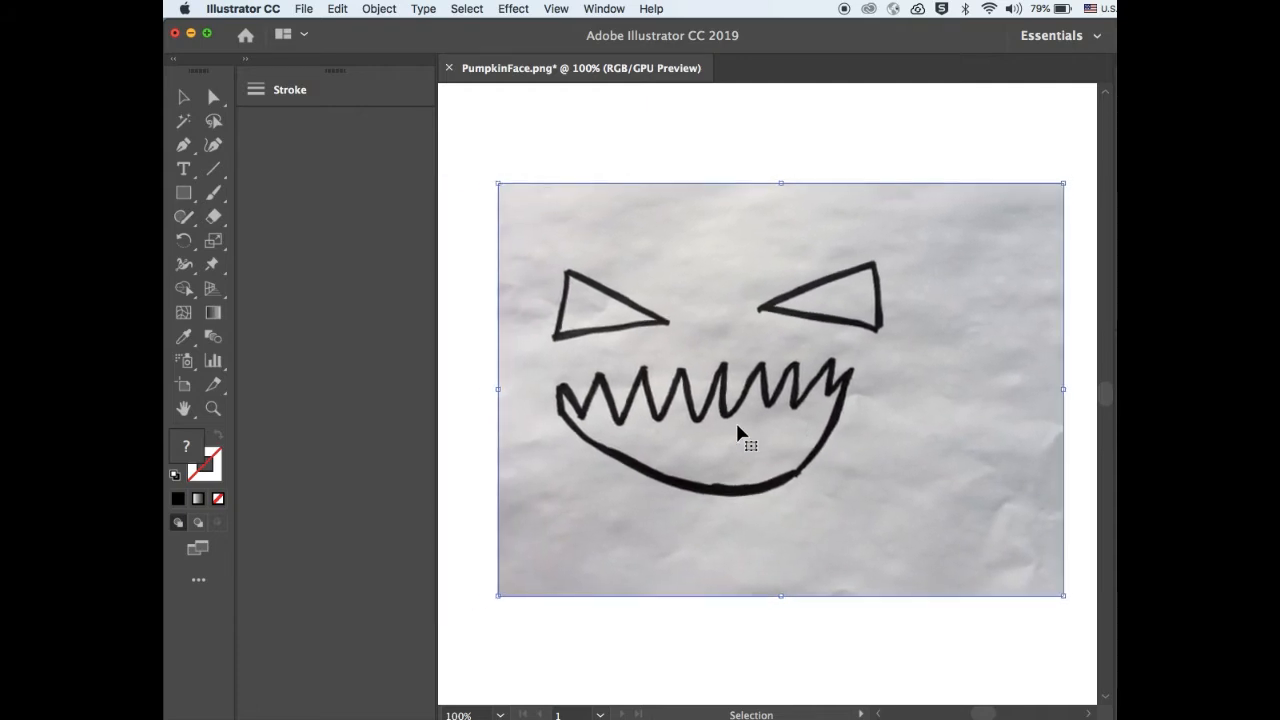
scroll(737, 432, up, 3)
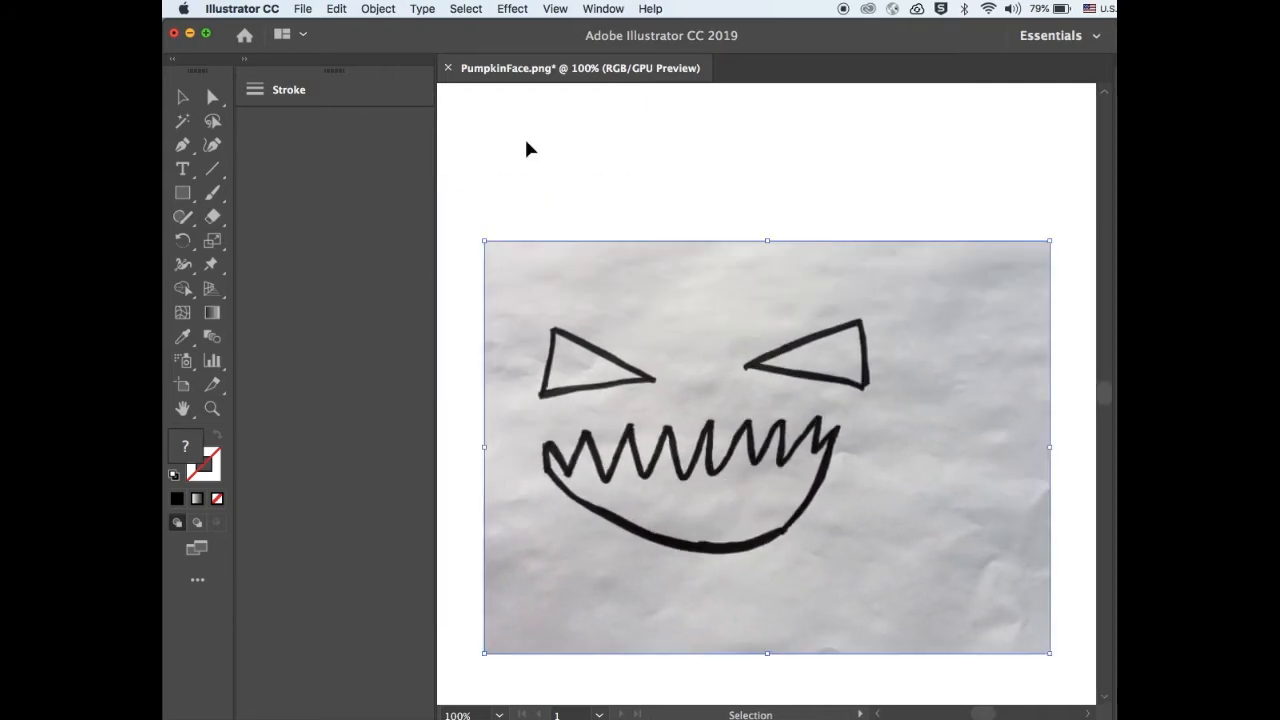
drag(436, 160, 262, 162)
drag(653, 434, 764, 386)
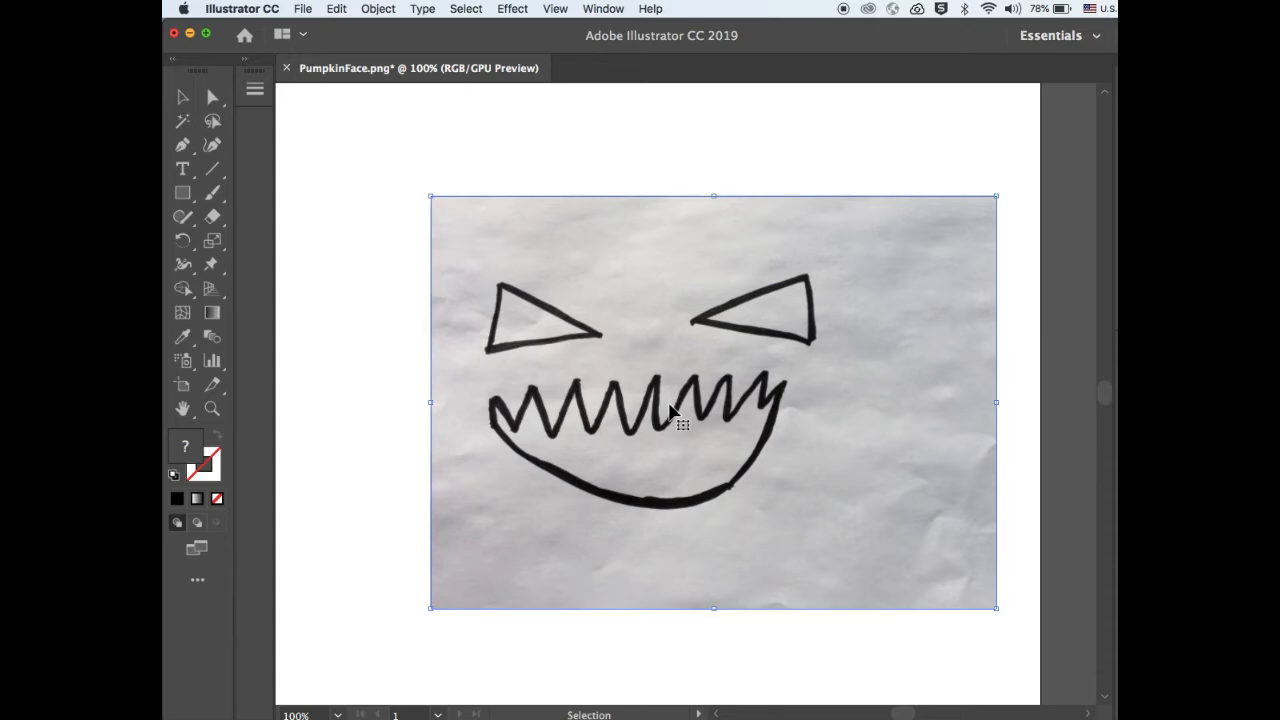
drag(755, 410, 632, 402)
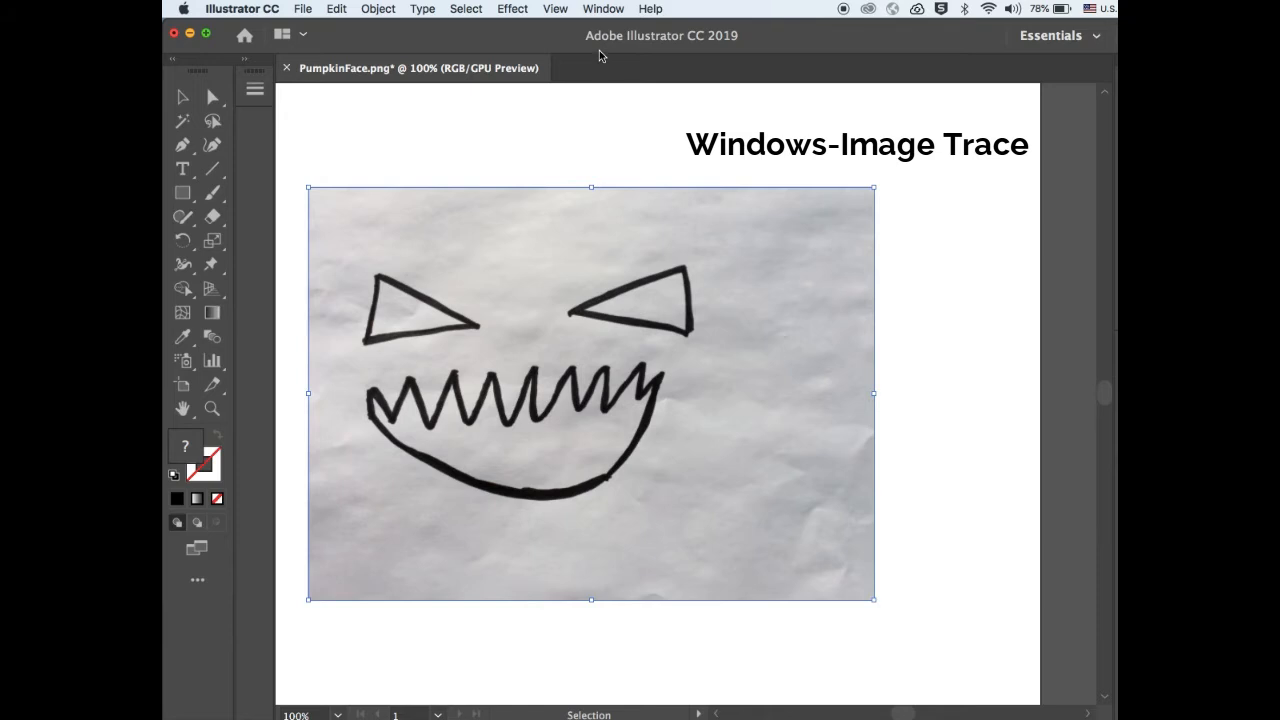
Step: Trace the pumpkin face with Image Trace using the Default preset in Black and White mode
click(608, 9)
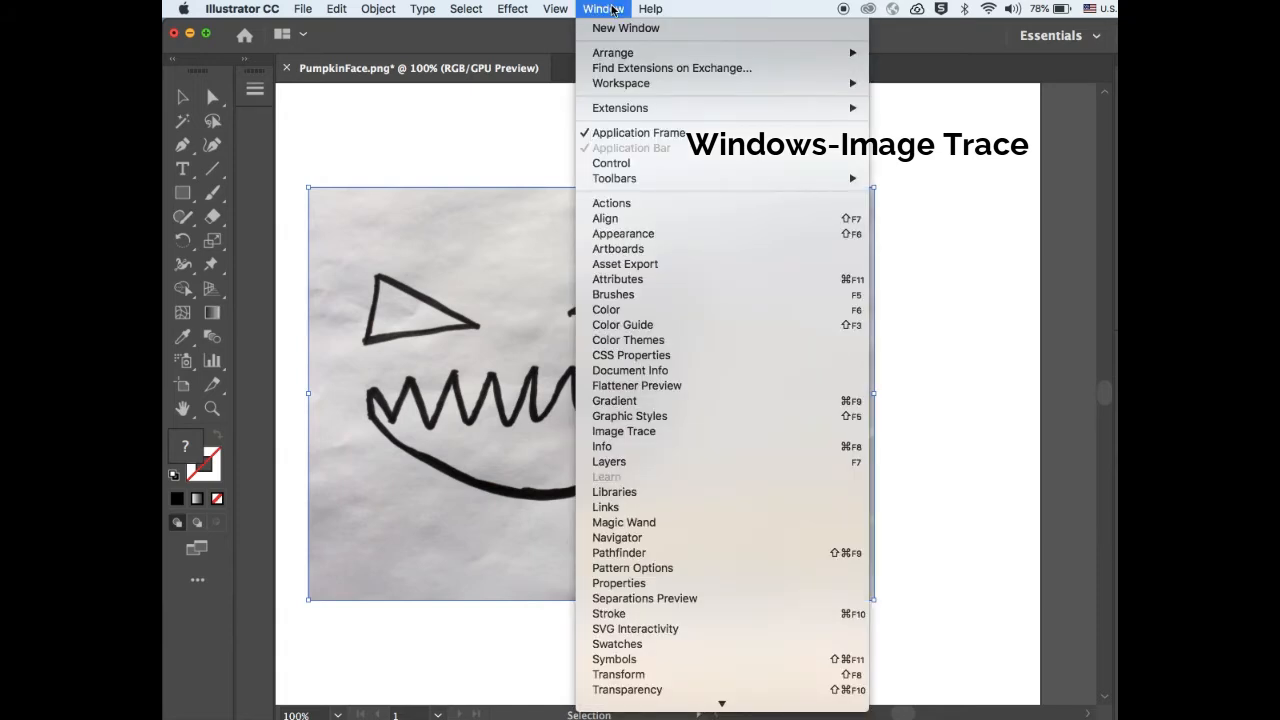
click(687, 435)
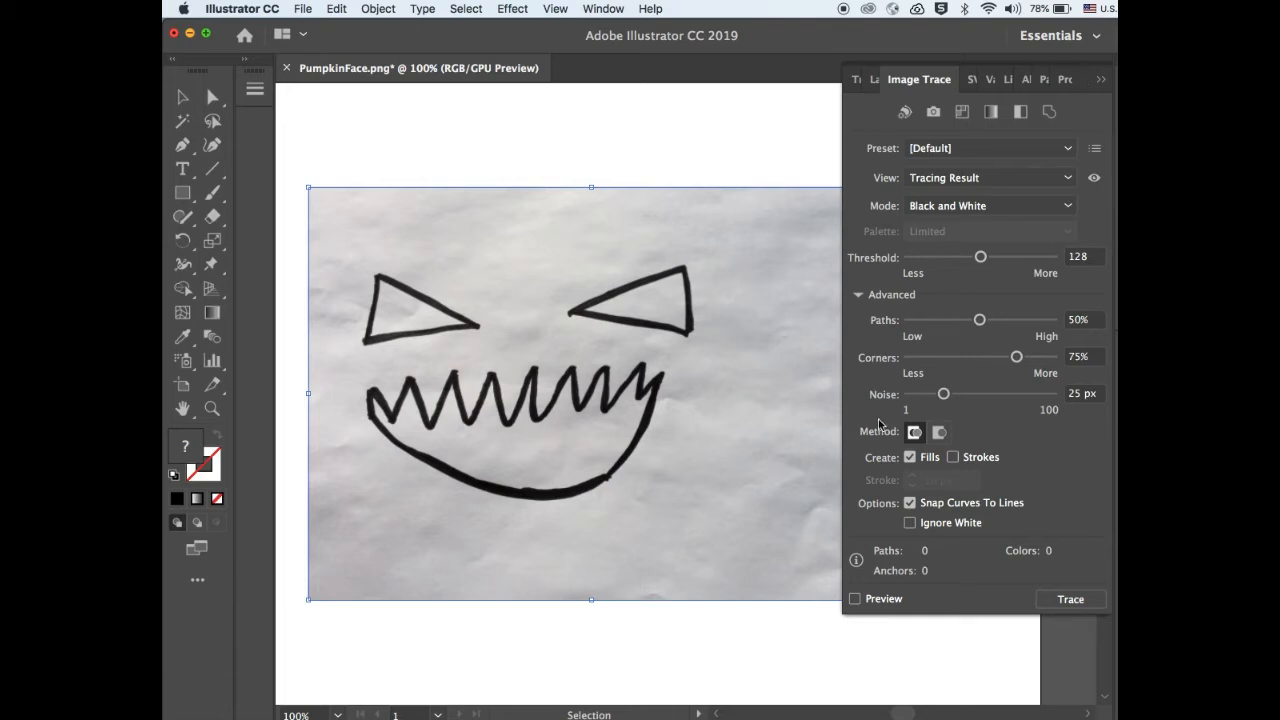
click(857, 295)
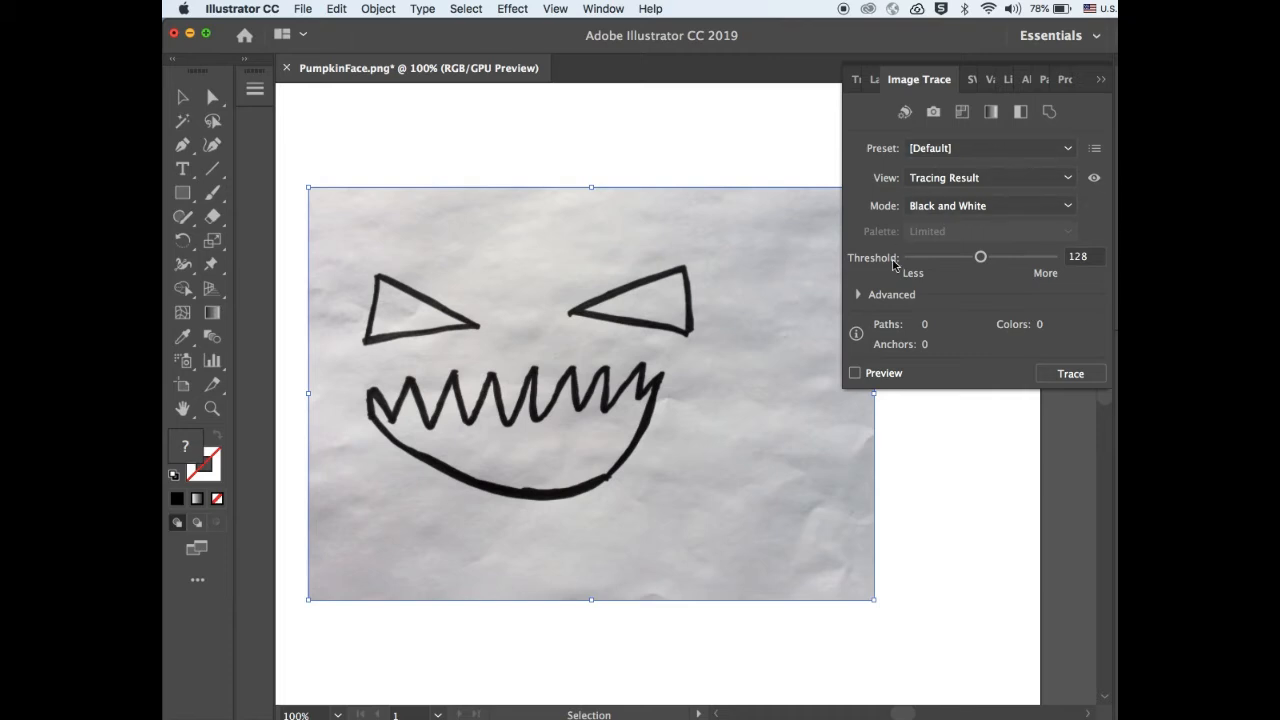
click(857, 296)
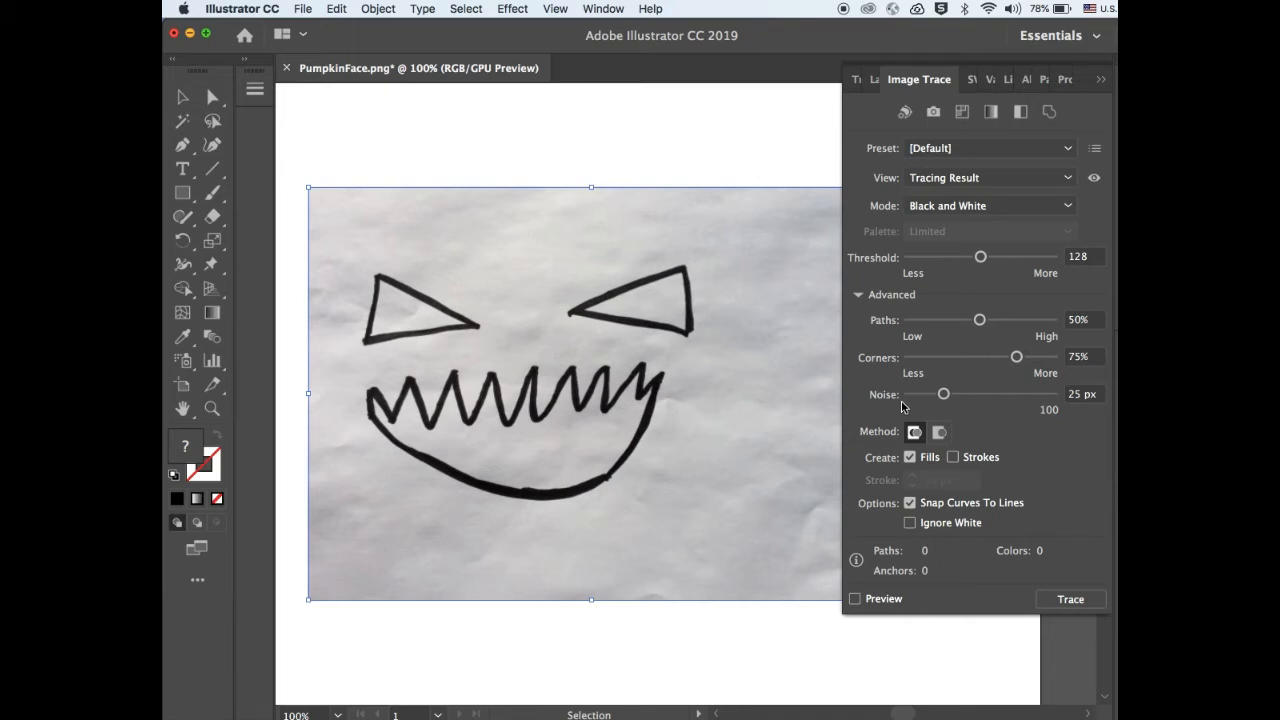
click(1070, 600)
click(999, 411)
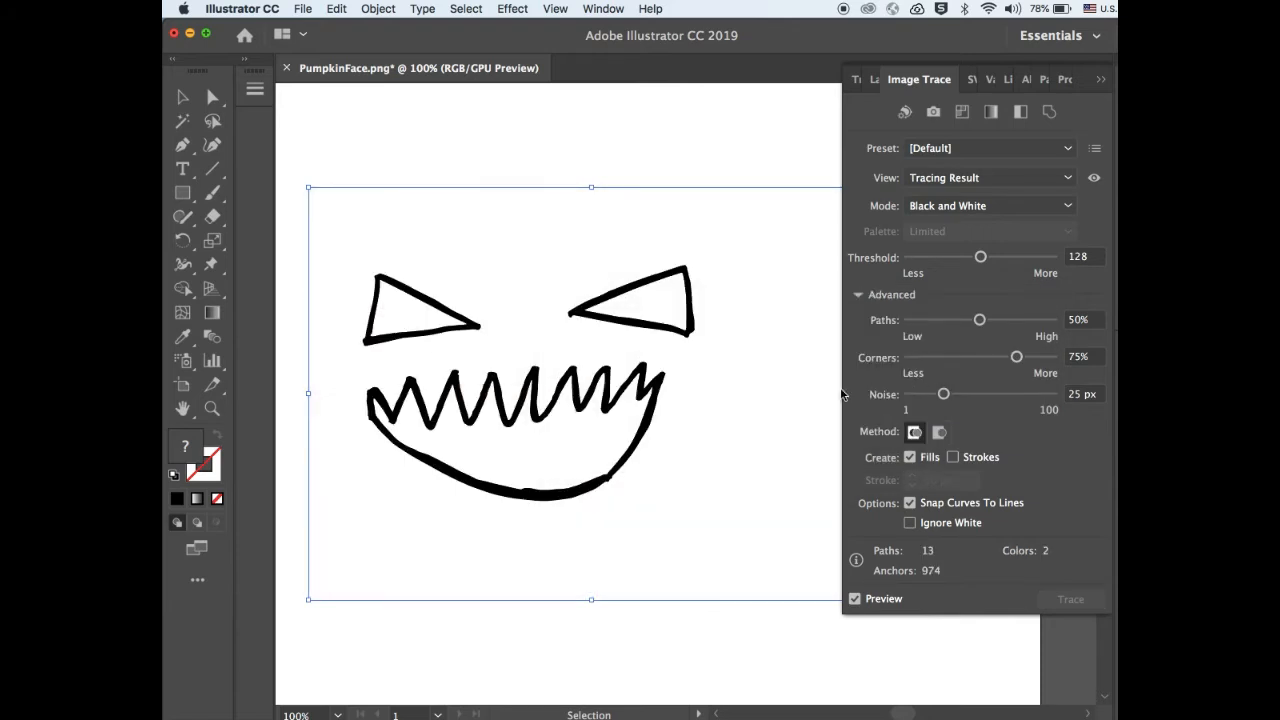
Step: Move the traced face toward the artboard's right side so that its bounding box overlaps the artboard's right edge
scroll(749, 372, right, 5)
scroll(749, 372, down, 2)
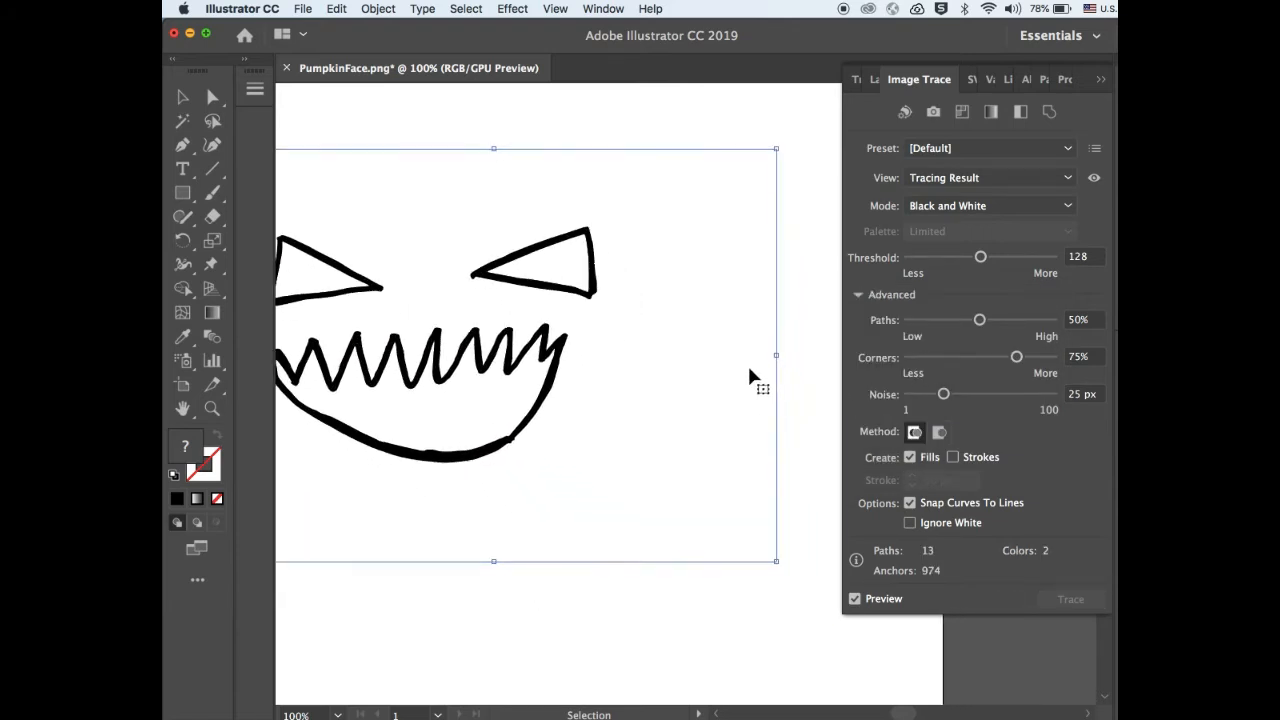
scroll(753, 378, left, 3)
scroll(753, 378, up, 3)
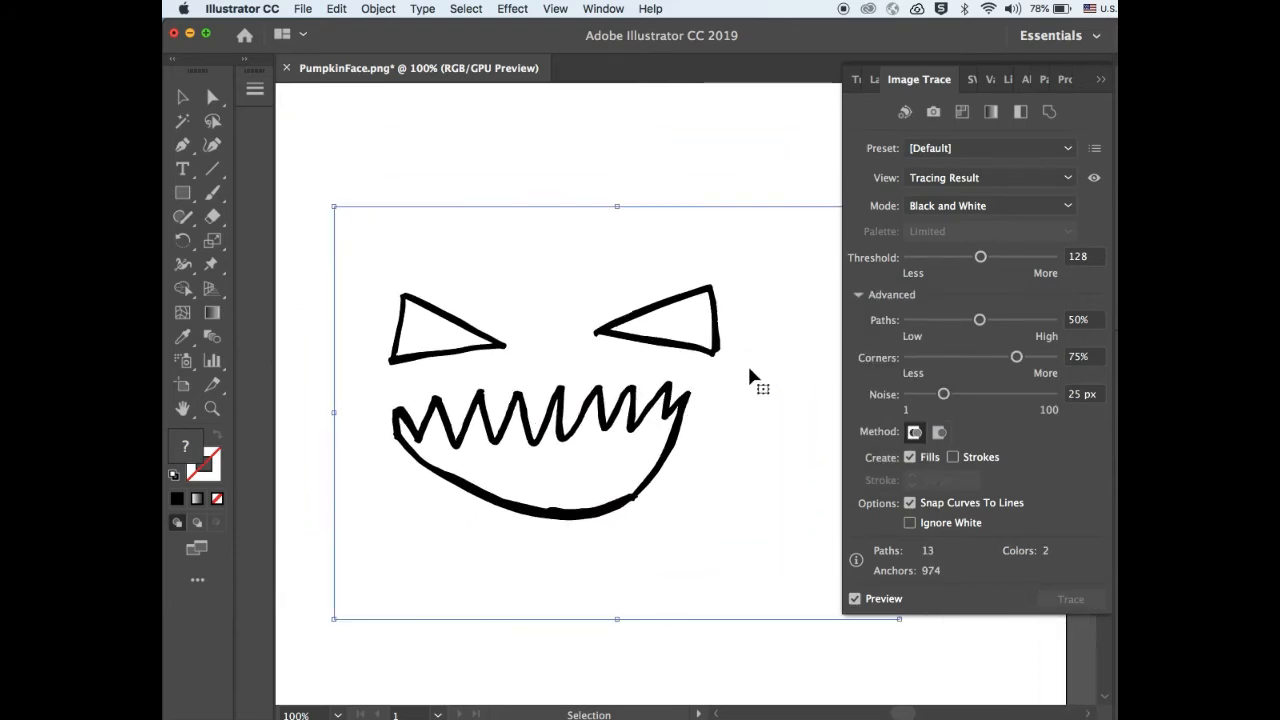
scroll(749, 372, right, 9)
scroll(749, 372, up, 3)
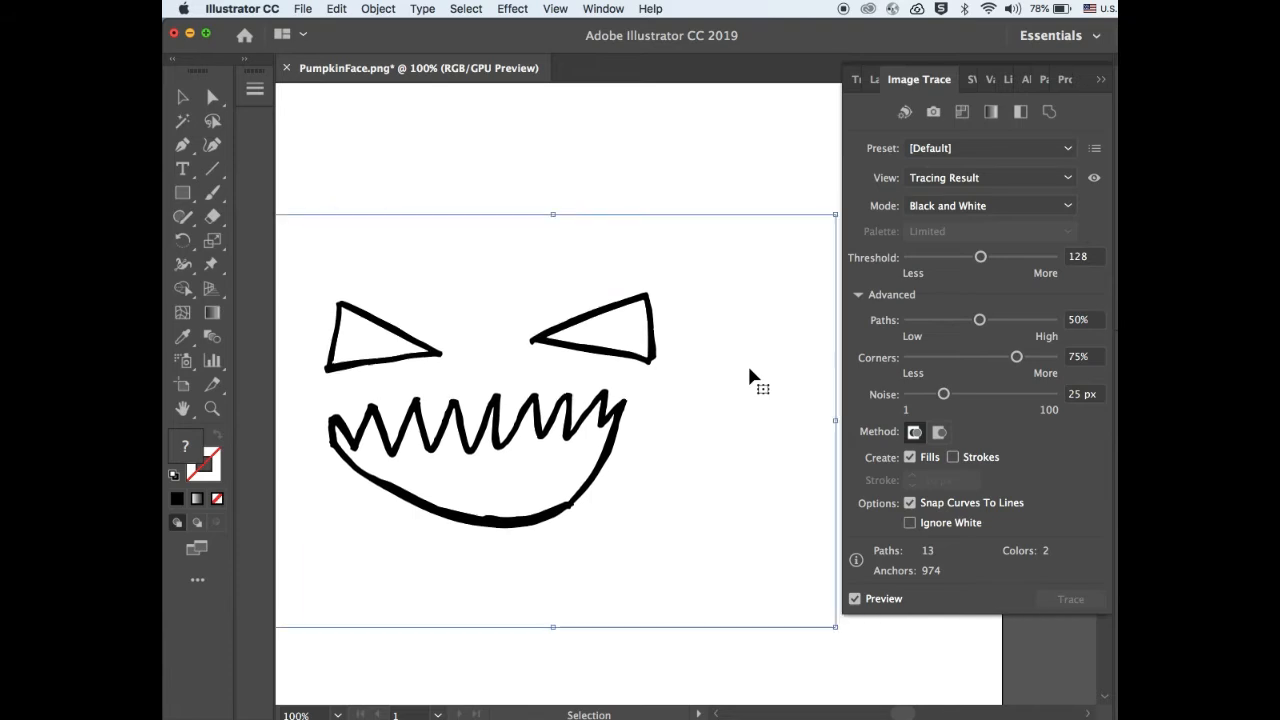
mouse_move(548, 400)
mouse_down()
mouse_move(757, 537)
mouse_move(767, 515)
mouse_up()
scroll(768, 515, right, 6)
scroll(768, 515, down, 4)
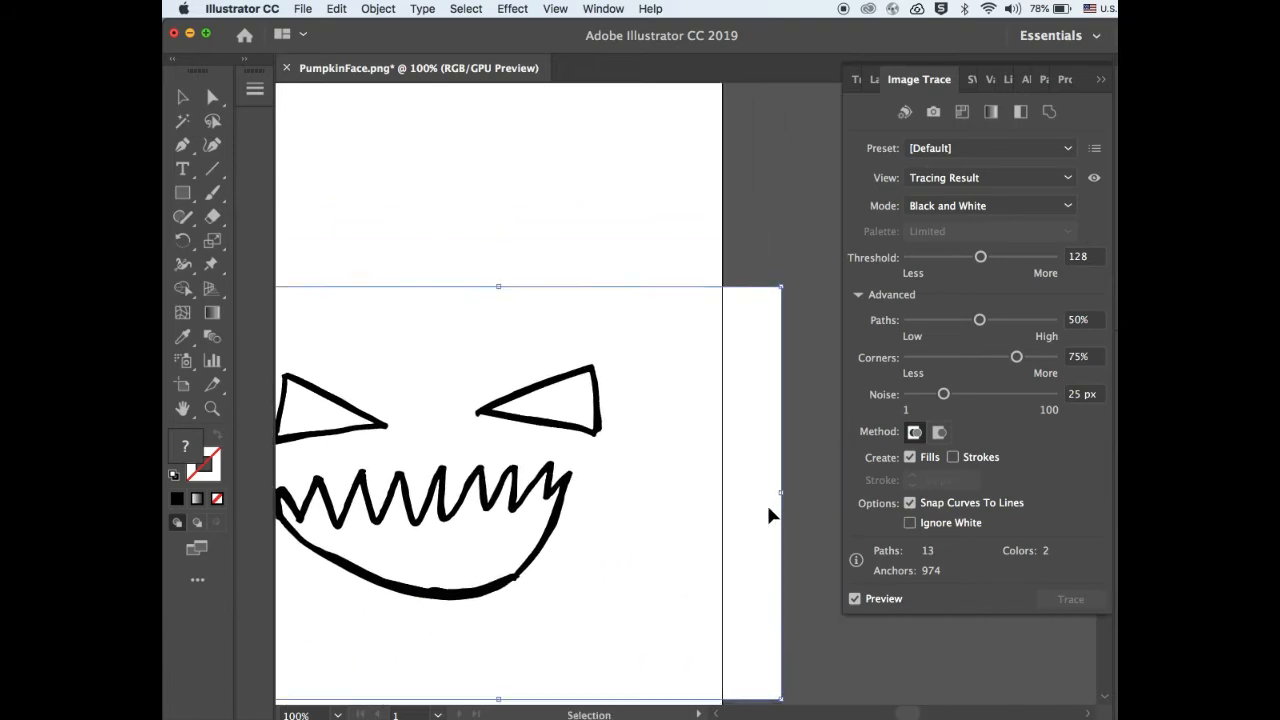
click(596, 426)
drag(596, 426, 757, 383)
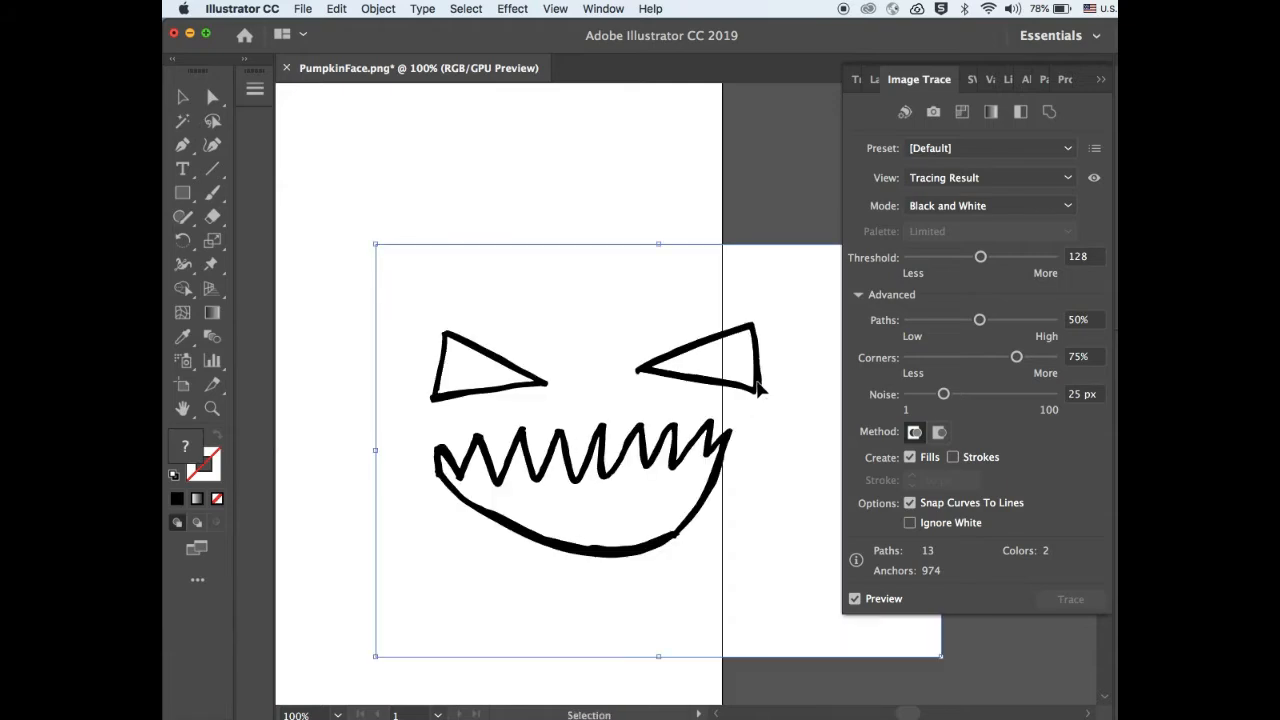
scroll(763, 397, right, 2)
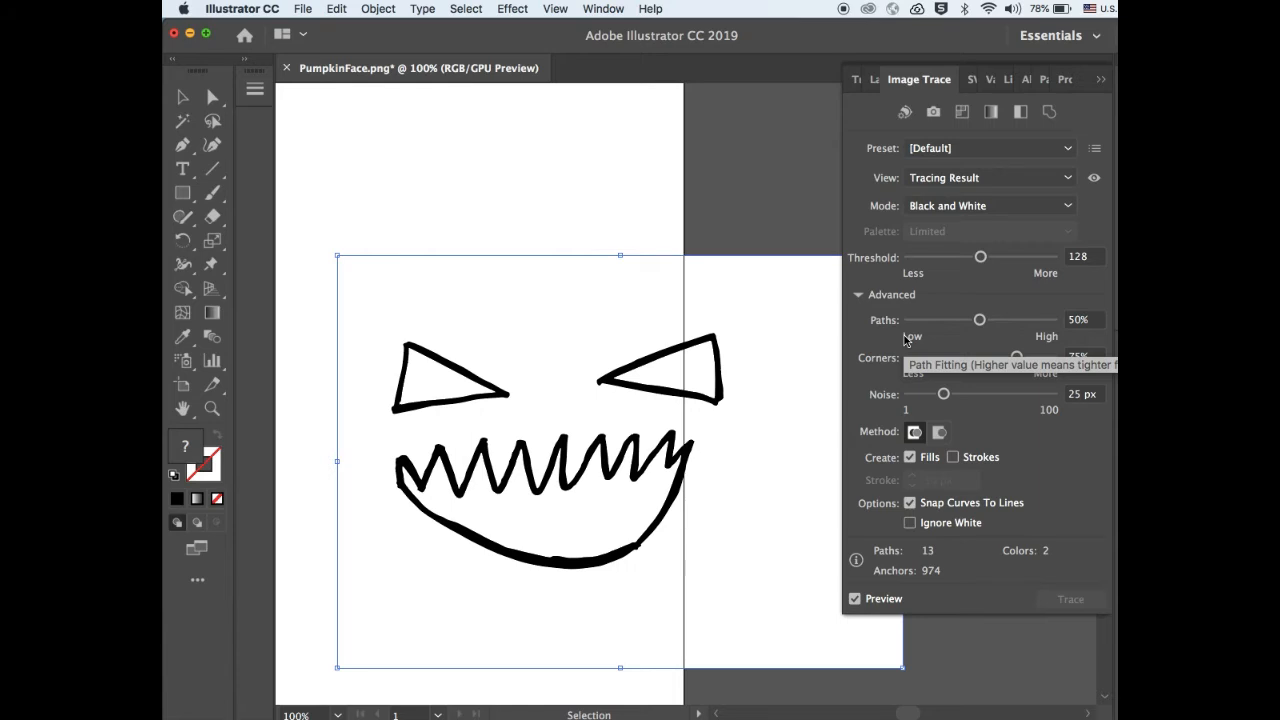
Step: Set the trace's threshold to 126, paths to 6% and corners to 96%, after trying paths at 94% and corners at 2%
mouse_move(980, 258)
mouse_down()
mouse_move(920, 258)
mouse_move(1031, 261)
mouse_move(979, 261)
mouse_up()
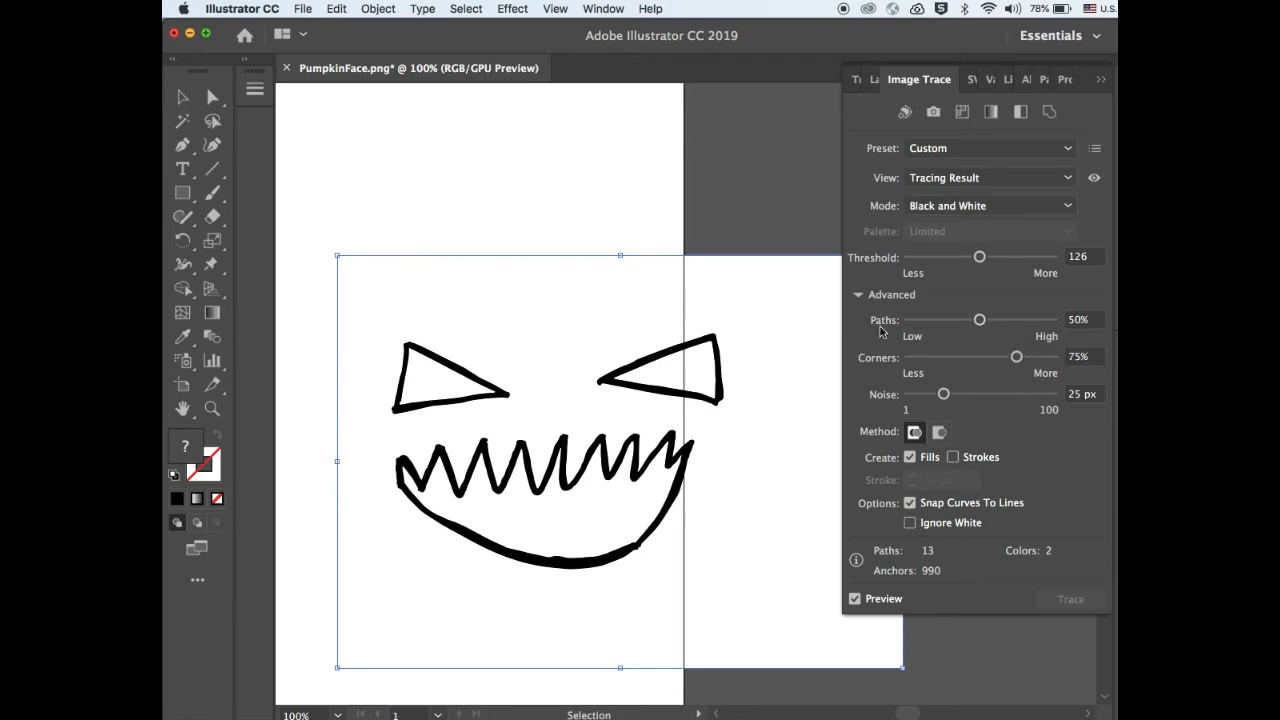
key(super+equal)
drag(979, 320, 1044, 323)
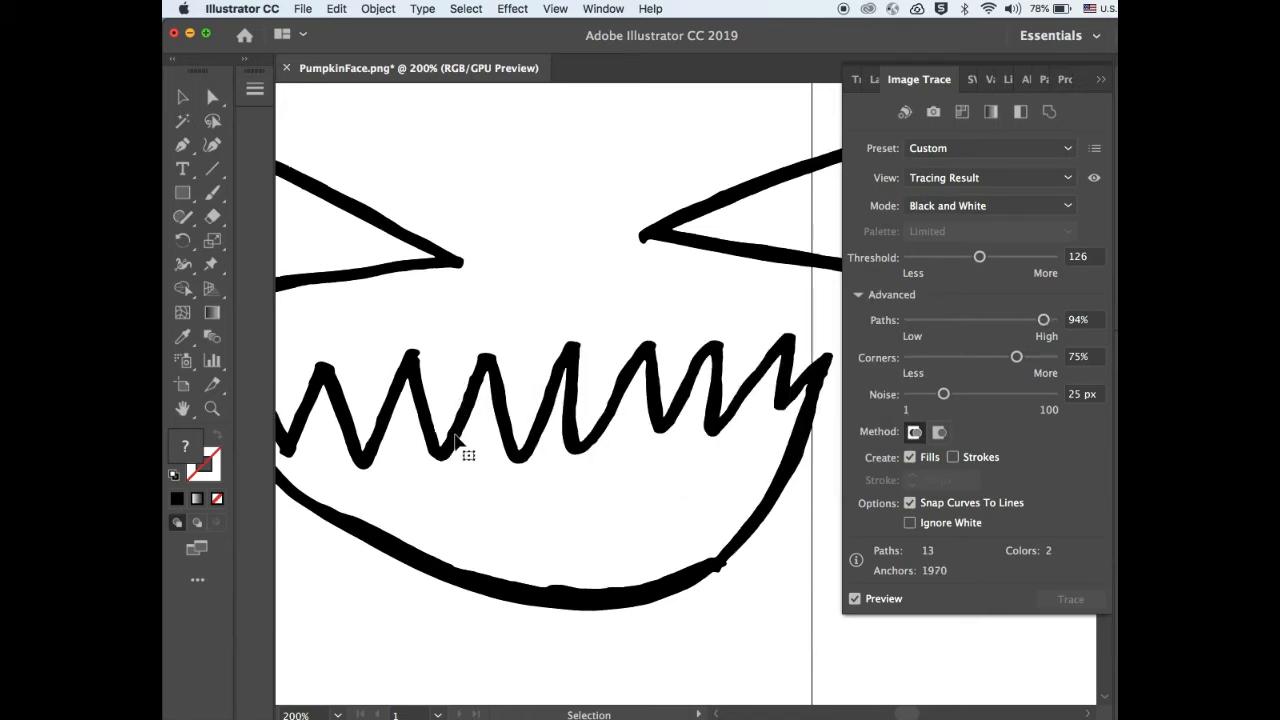
drag(1044, 321, 916, 324)
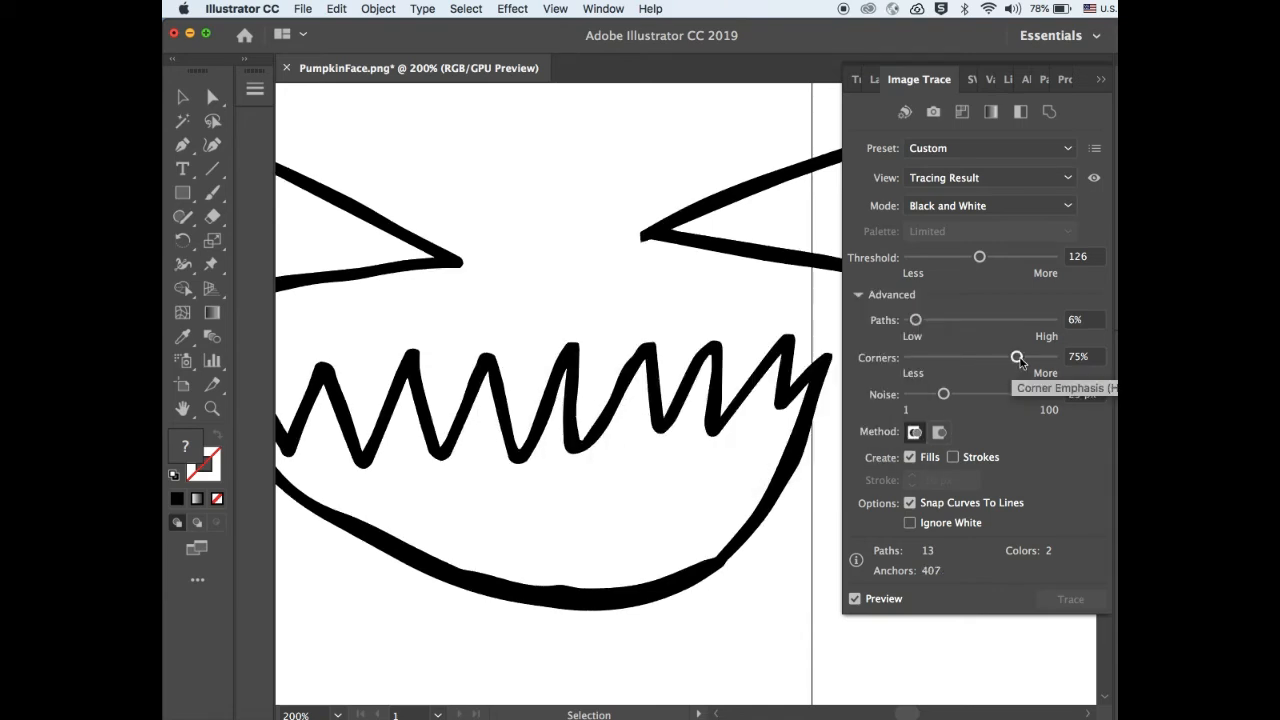
drag(1018, 362, 915, 366)
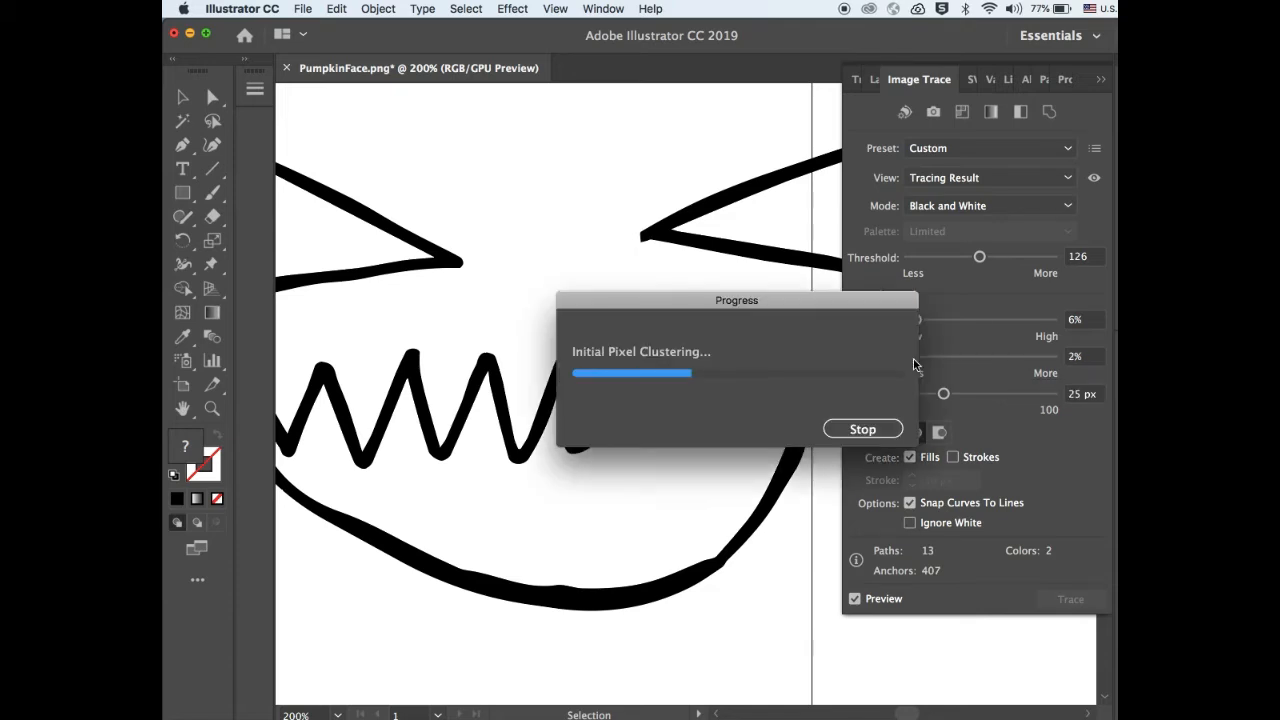
drag(912, 362, 1050, 360)
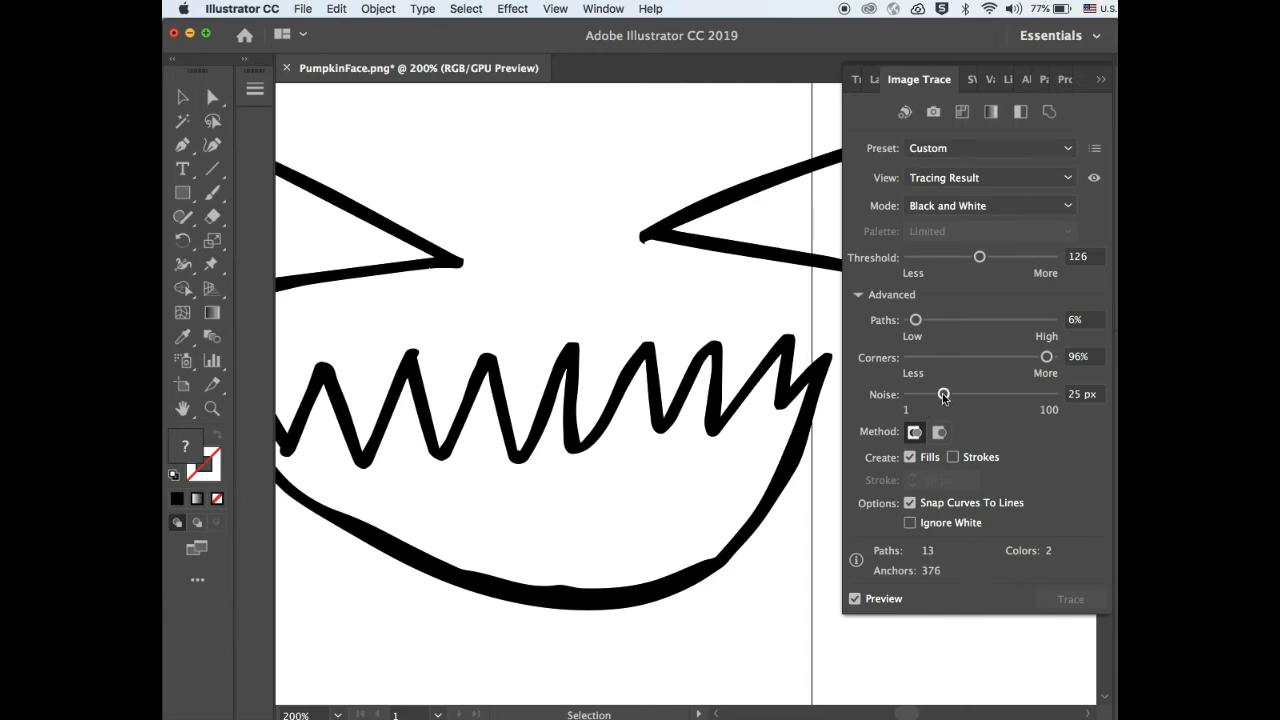
Step: Set the trace's noise to 85 px and make it ignore white areas
drag(943, 396, 906, 396)
drag(909, 396, 1034, 400)
scroll(718, 311, down, 1)
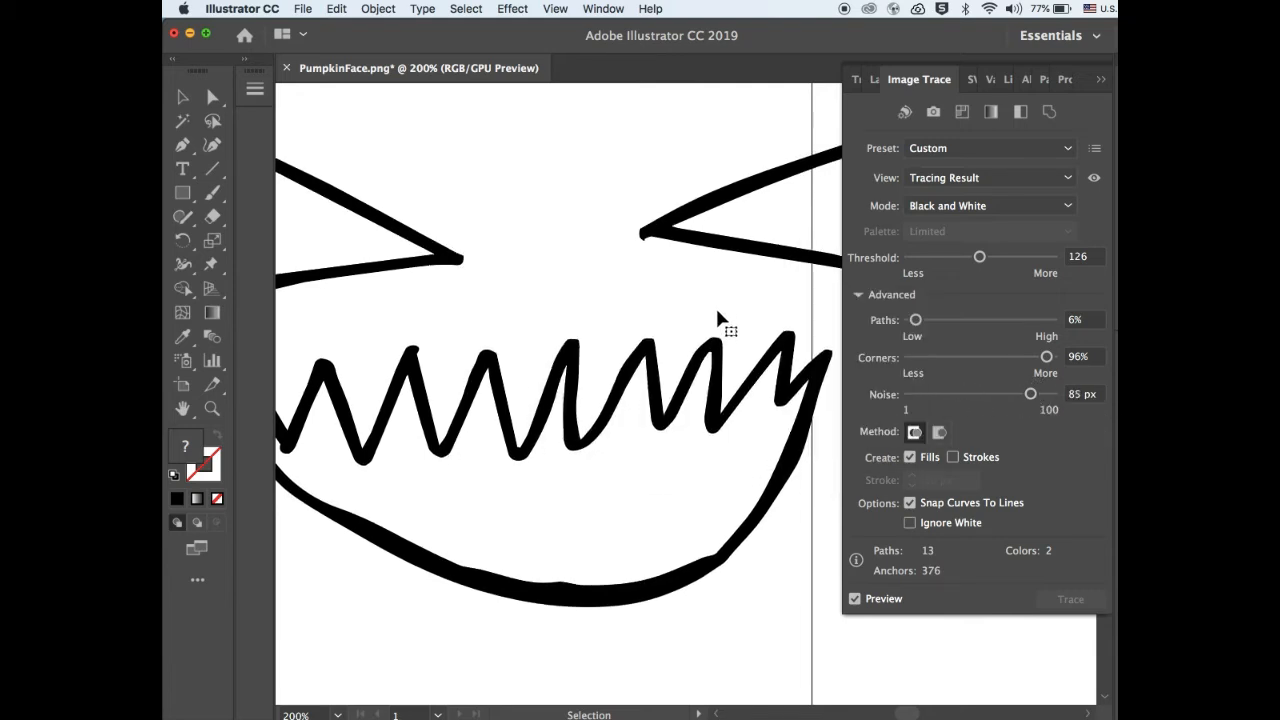
key(super+minus)
key(super+minus)
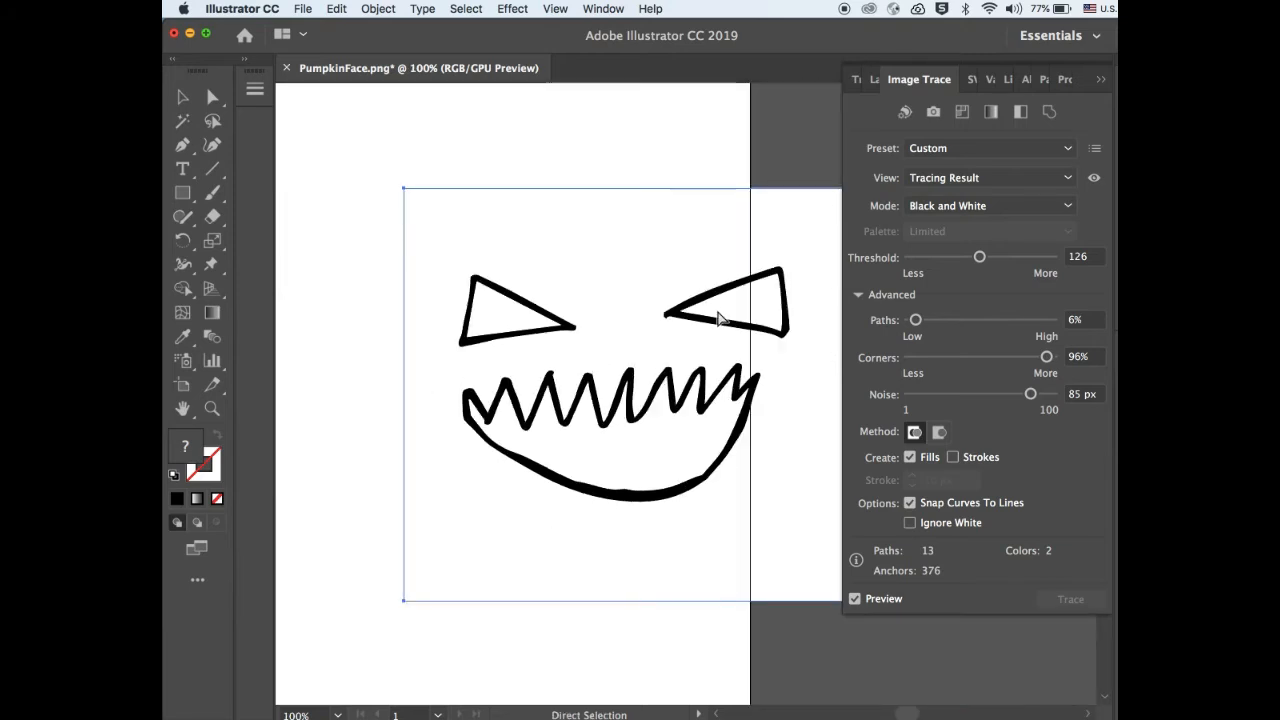
scroll(718, 312, right, 1)
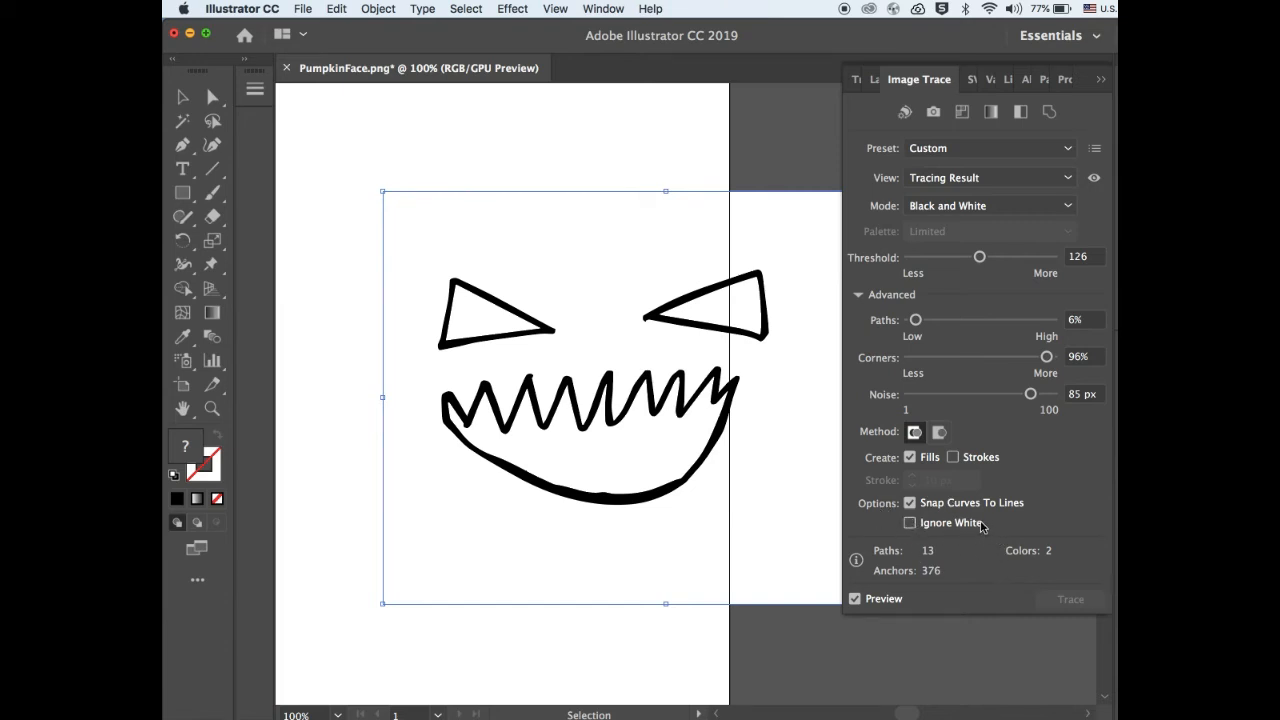
click(909, 523)
click(909, 523)
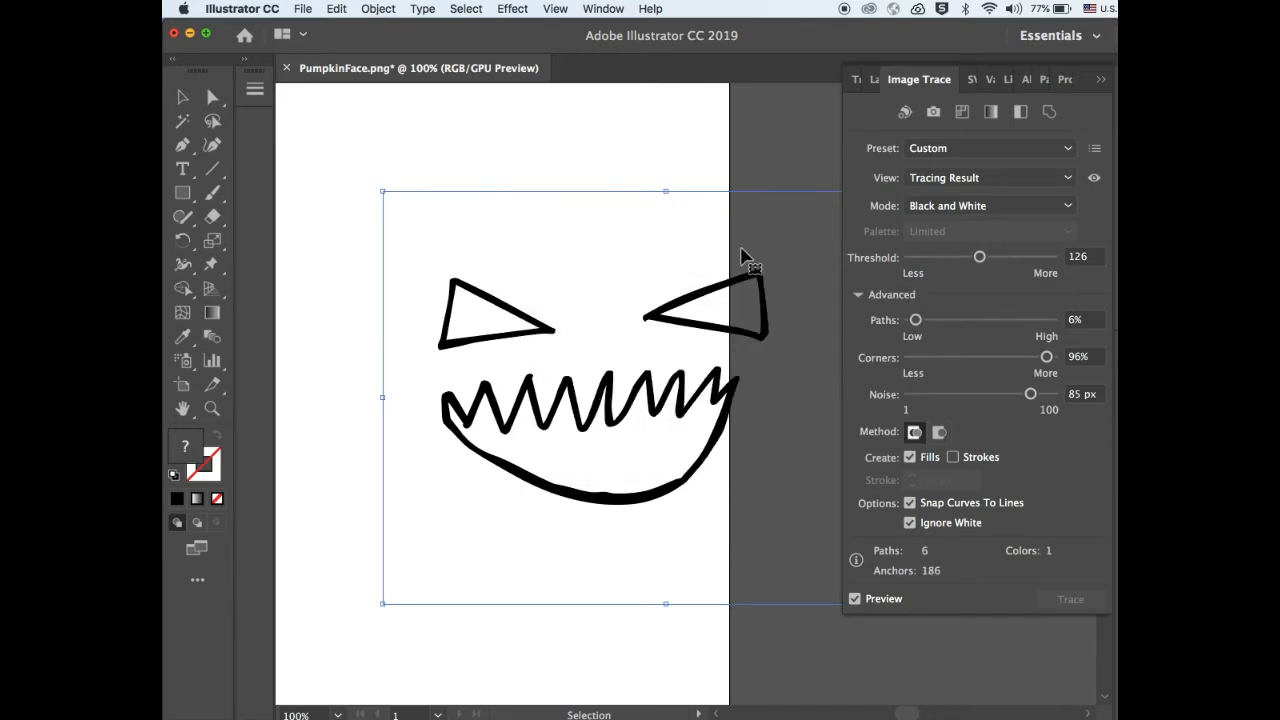
Step: Move the traced face back so that its whole bounding box lies within the artboard
mouse_move(783, 200)
mouse_down()
mouse_move(553, 188)
mouse_move(749, 206)
mouse_move(749, 221)
mouse_up()
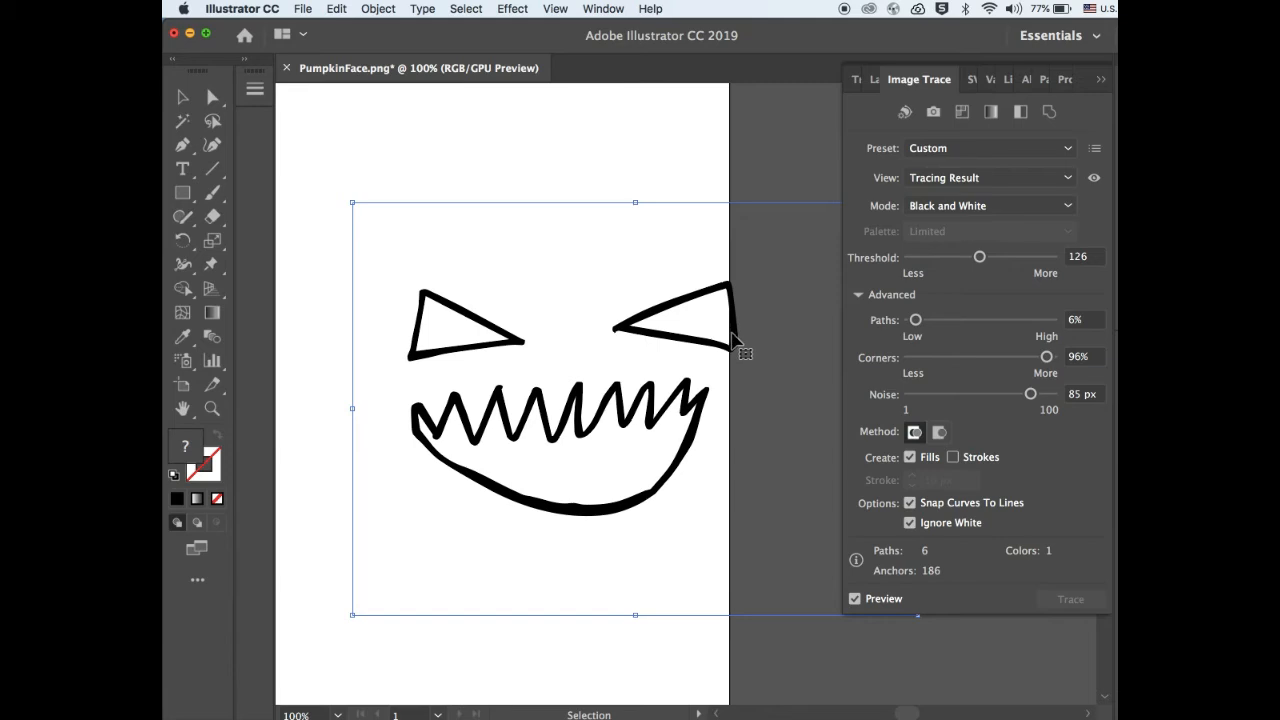
drag(730, 333, 759, 334)
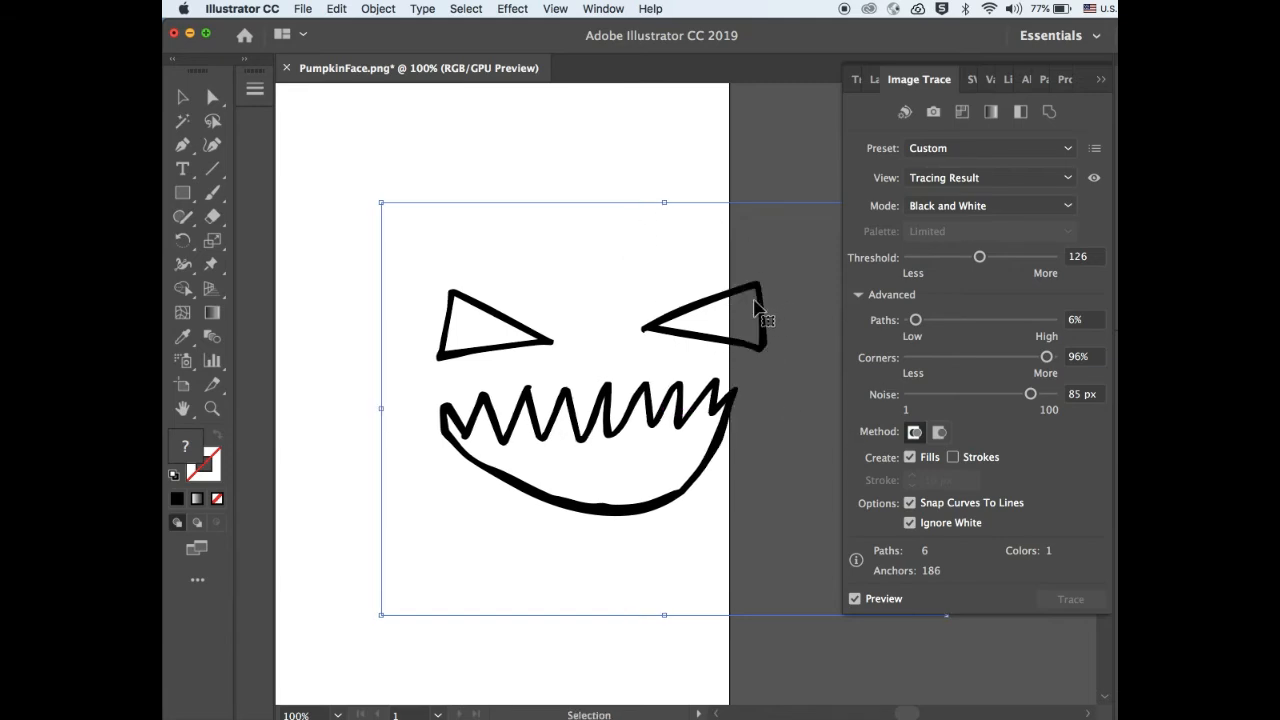
key(super+minus)
key(super+minus)
click(716, 395)
drag(716, 395, 580, 380)
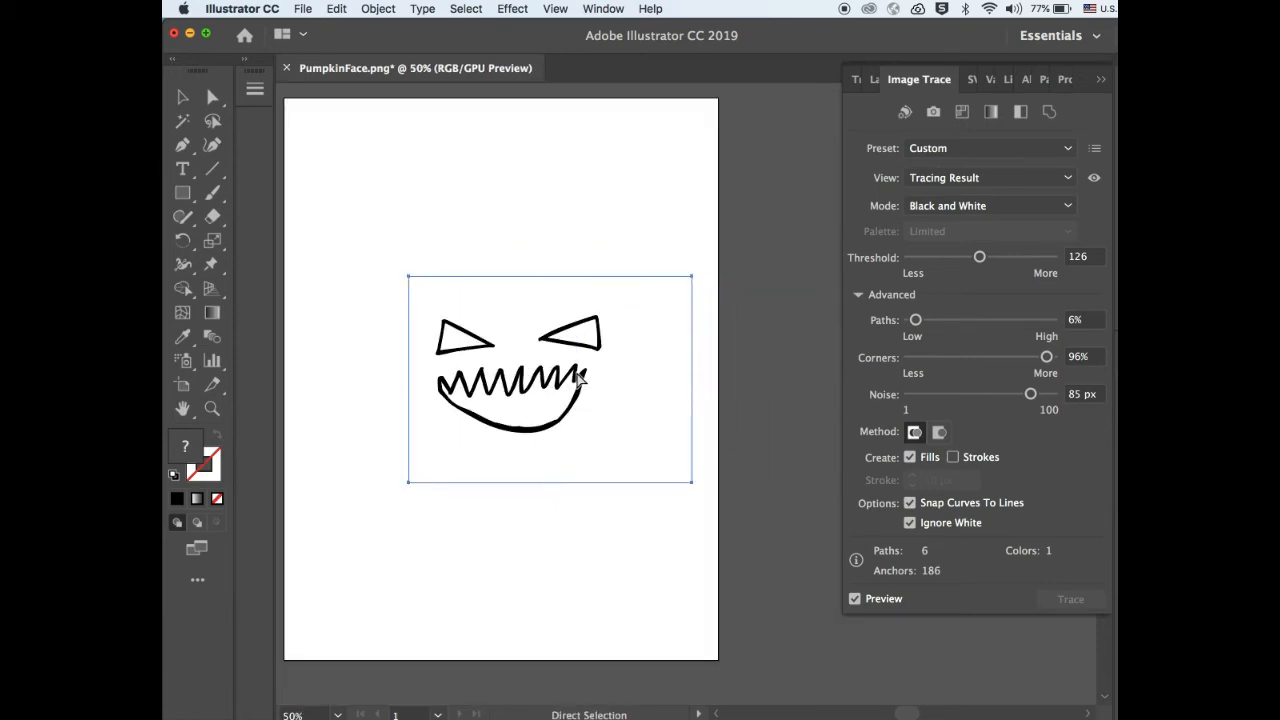
Step: Expand the traced face into editable vector paths, with Object and Fill included
key(super+equal)
key(super+equal)
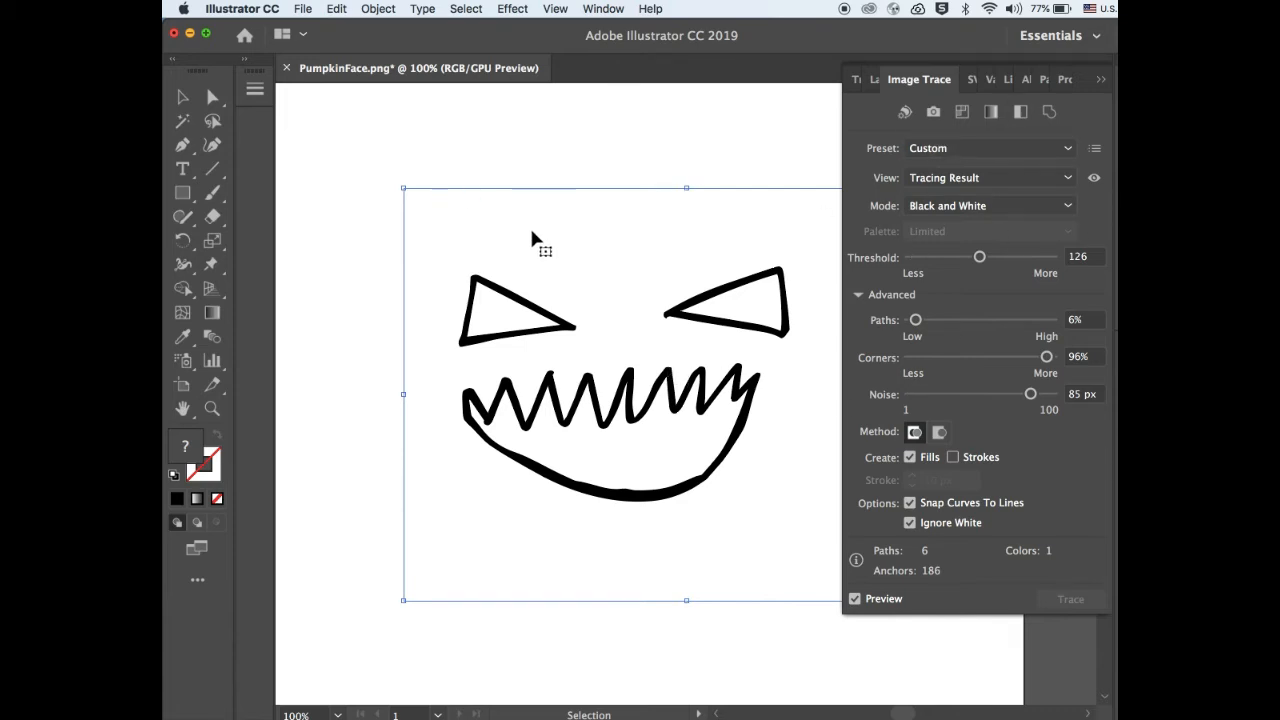
click(379, 10)
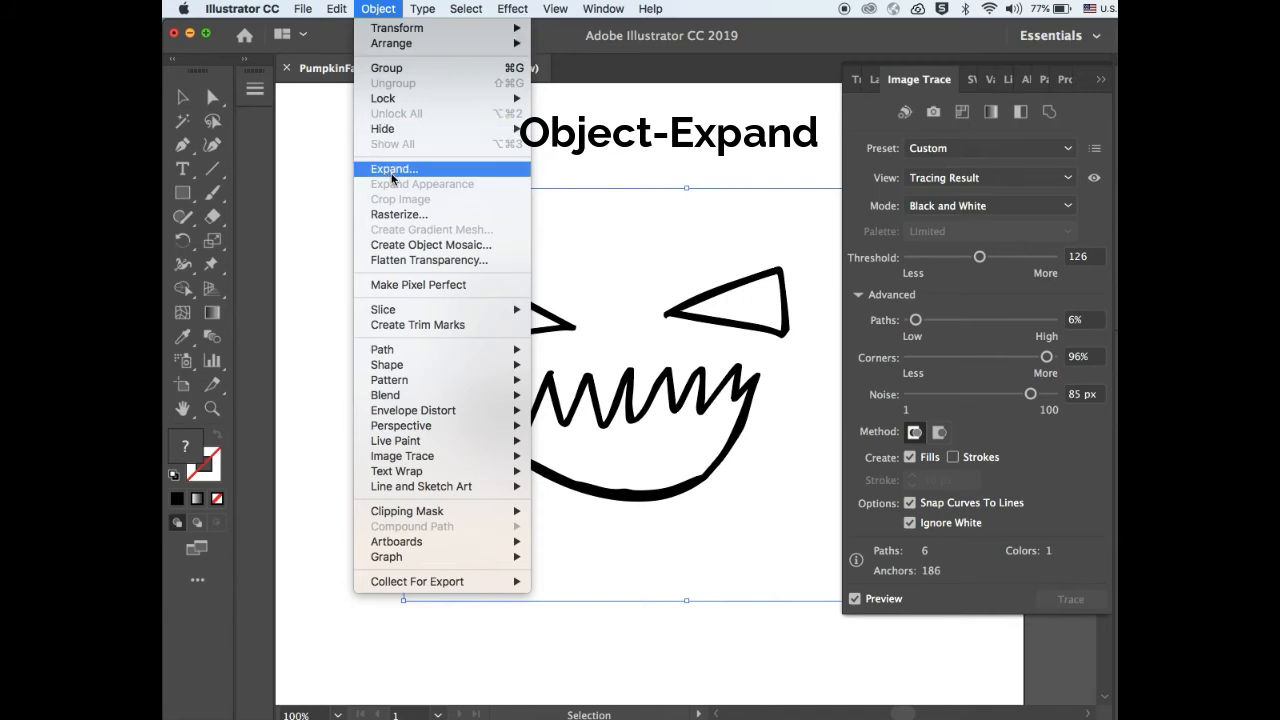
click(426, 176)
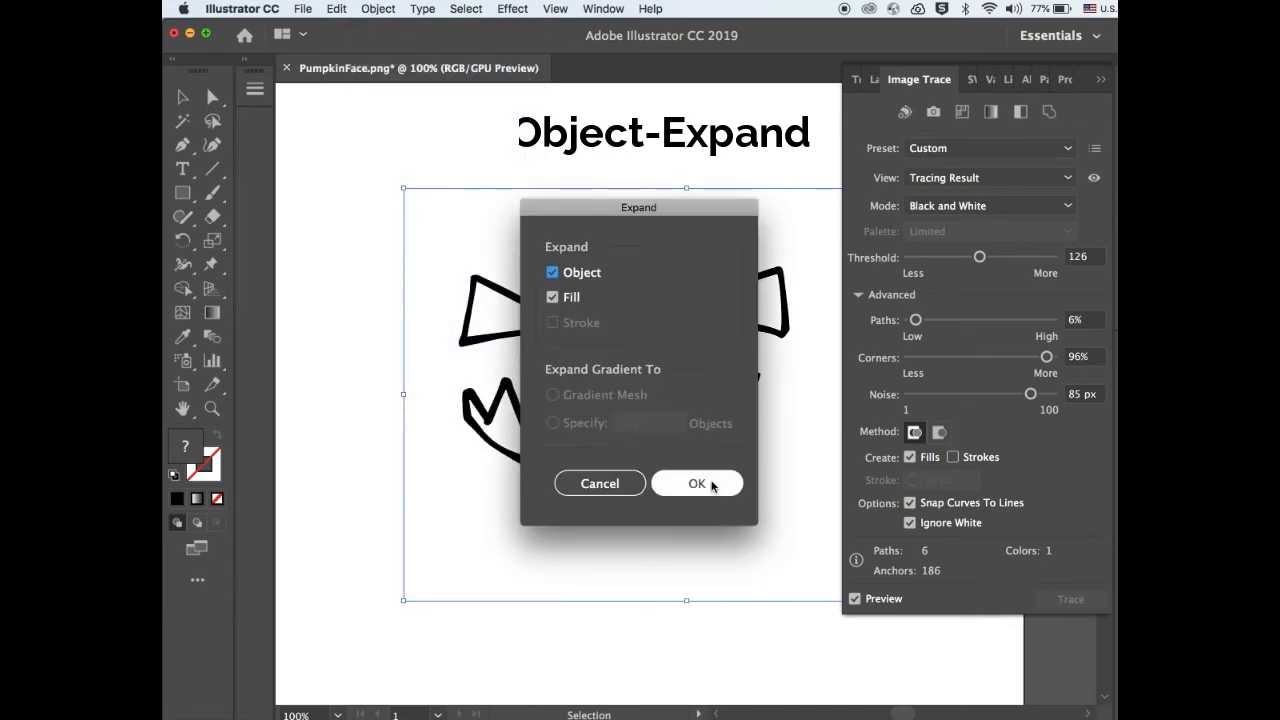
click(712, 486)
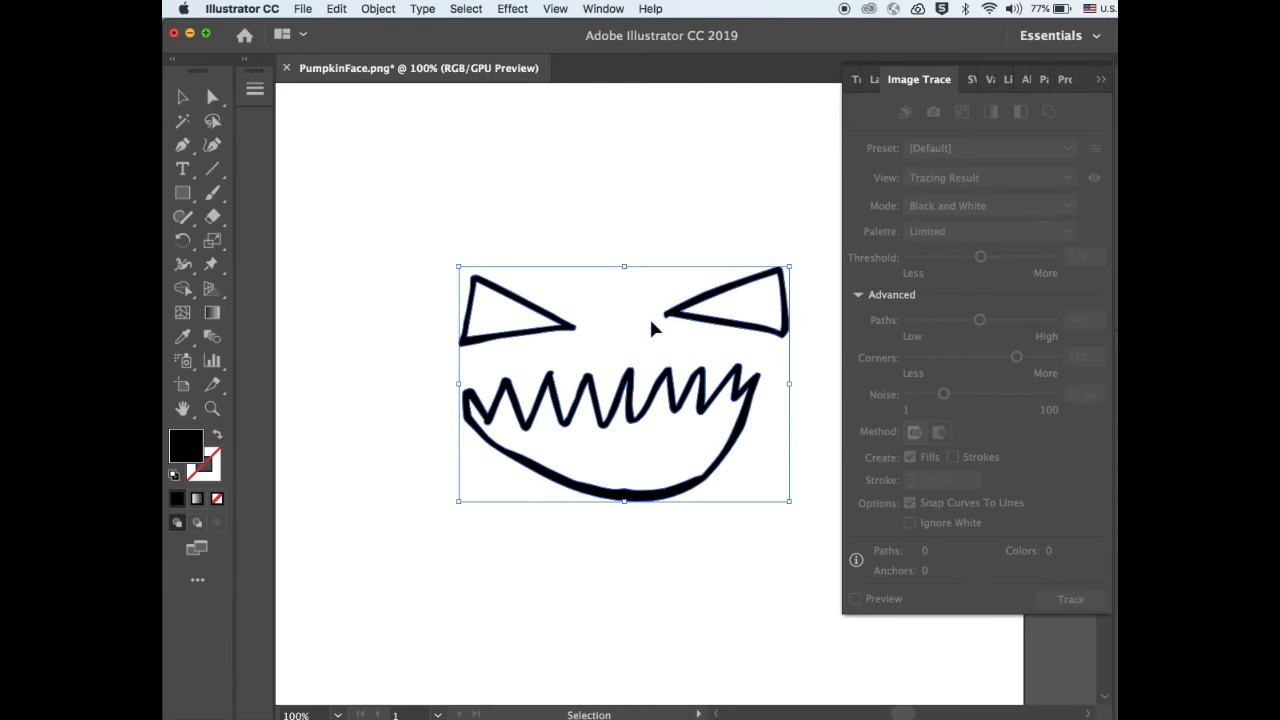
Step: Examine the expanded paths' anchor points around the left eye and the teeth up close
key(super+=)
key(super+=)
key(super+=)
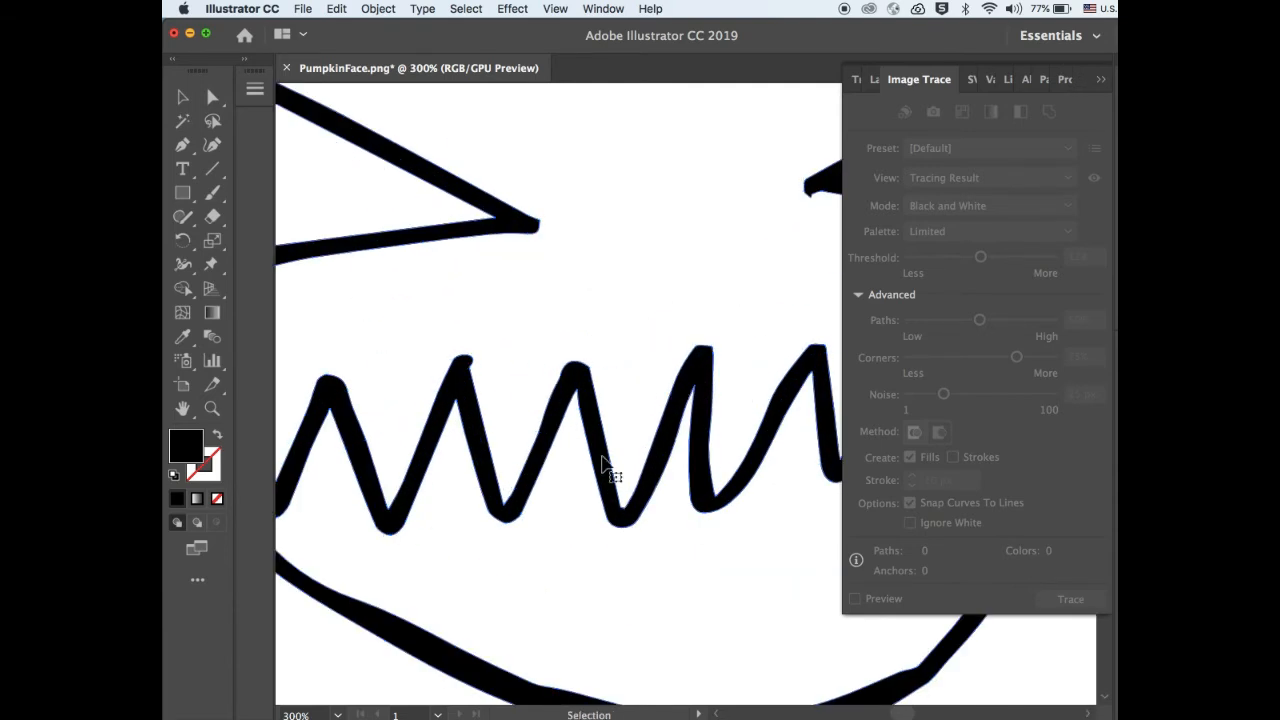
scroll(497, 491, left, 5)
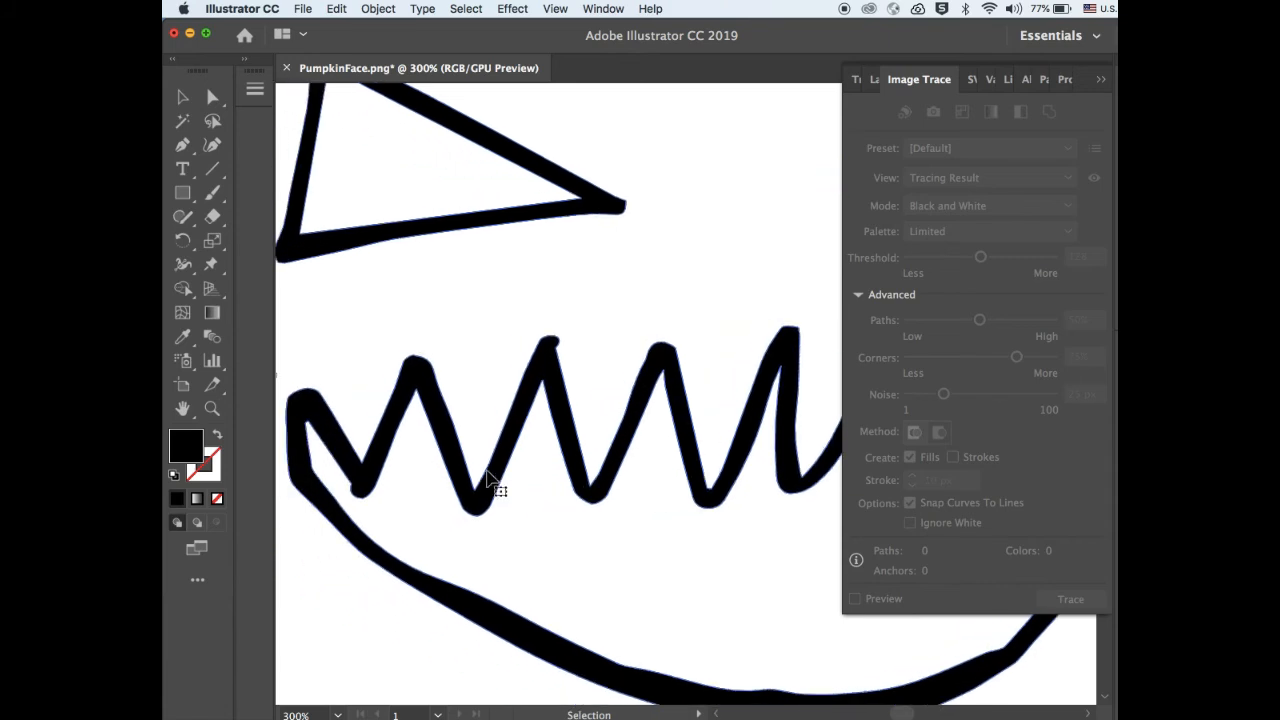
scroll(497, 491, up, 2)
scroll(497, 491, left, 1)
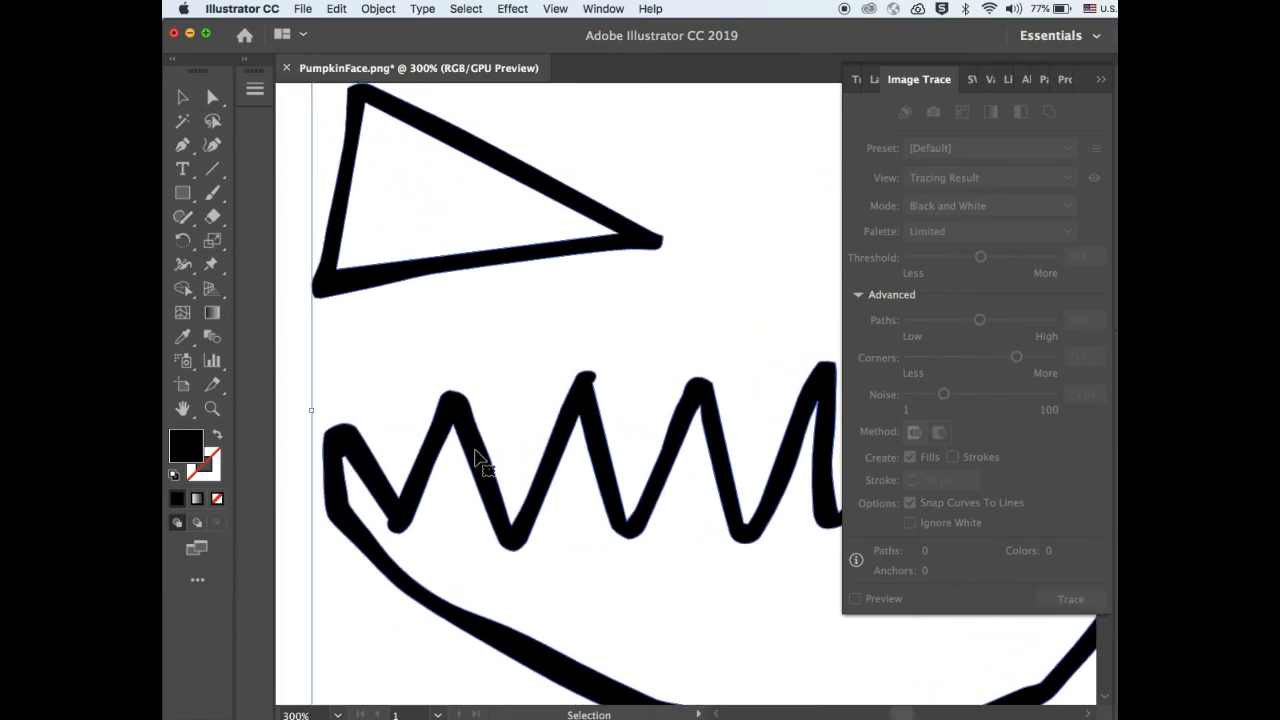
key(a)
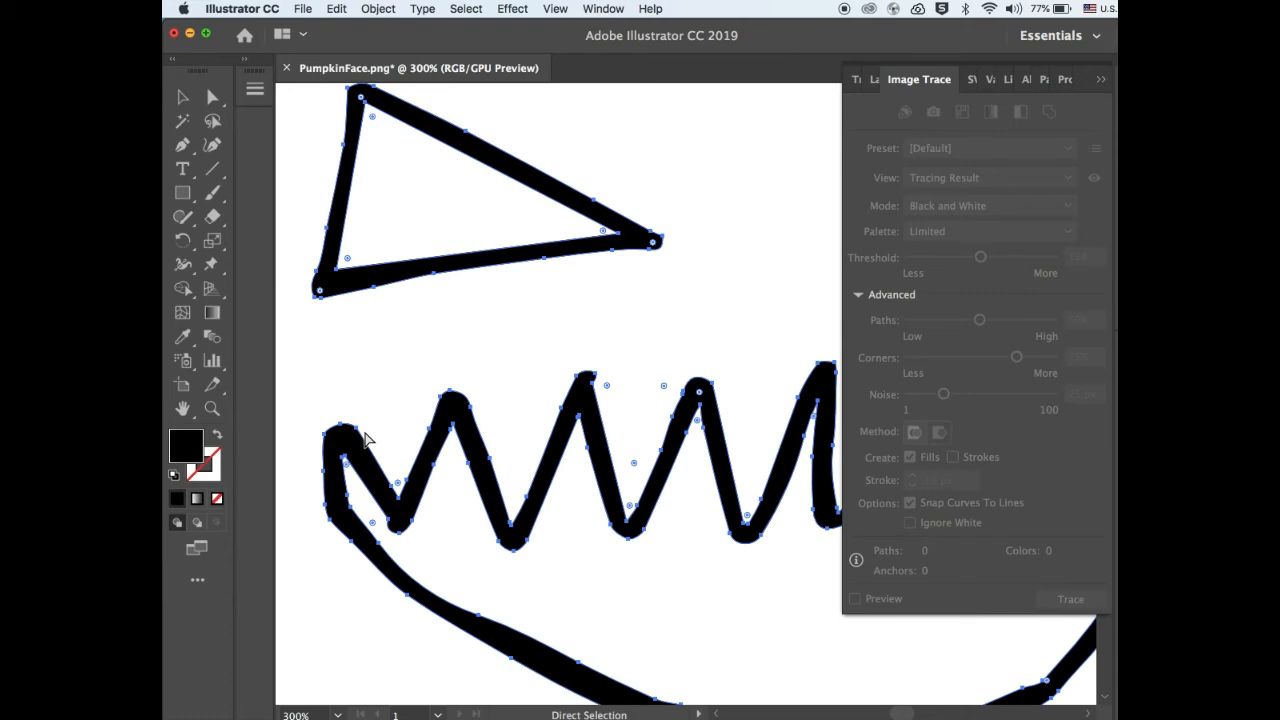
key(v)
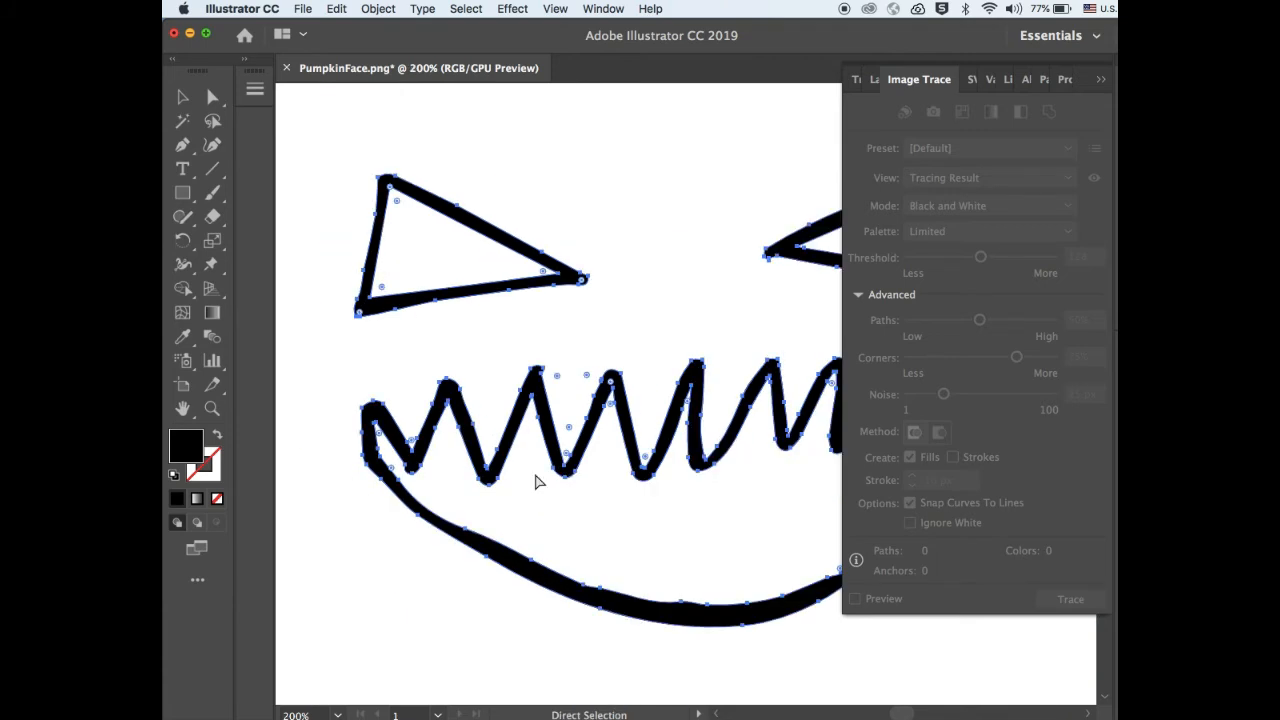
Step: Swap the expanded face's fill and stroke to give it black outlines without fill, and deselect it
key(ctrl+minus)
key(v)
drag(668, 431, 621, 458)
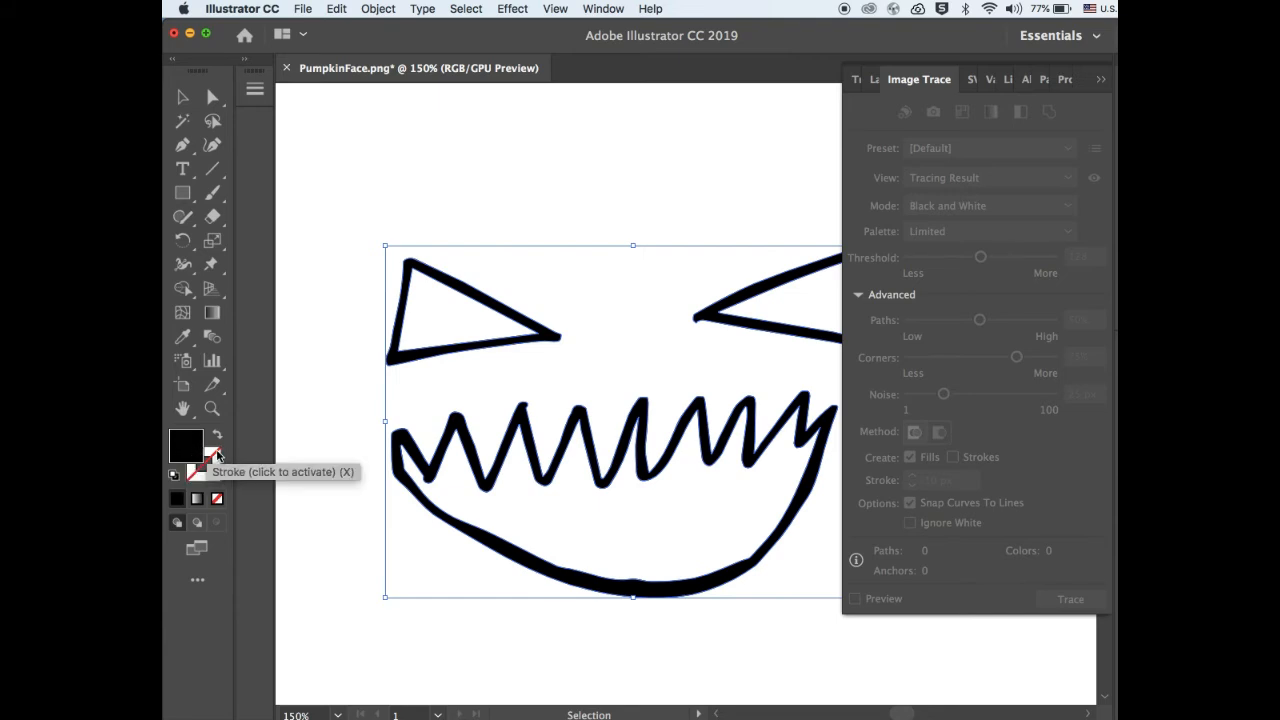
click(213, 481)
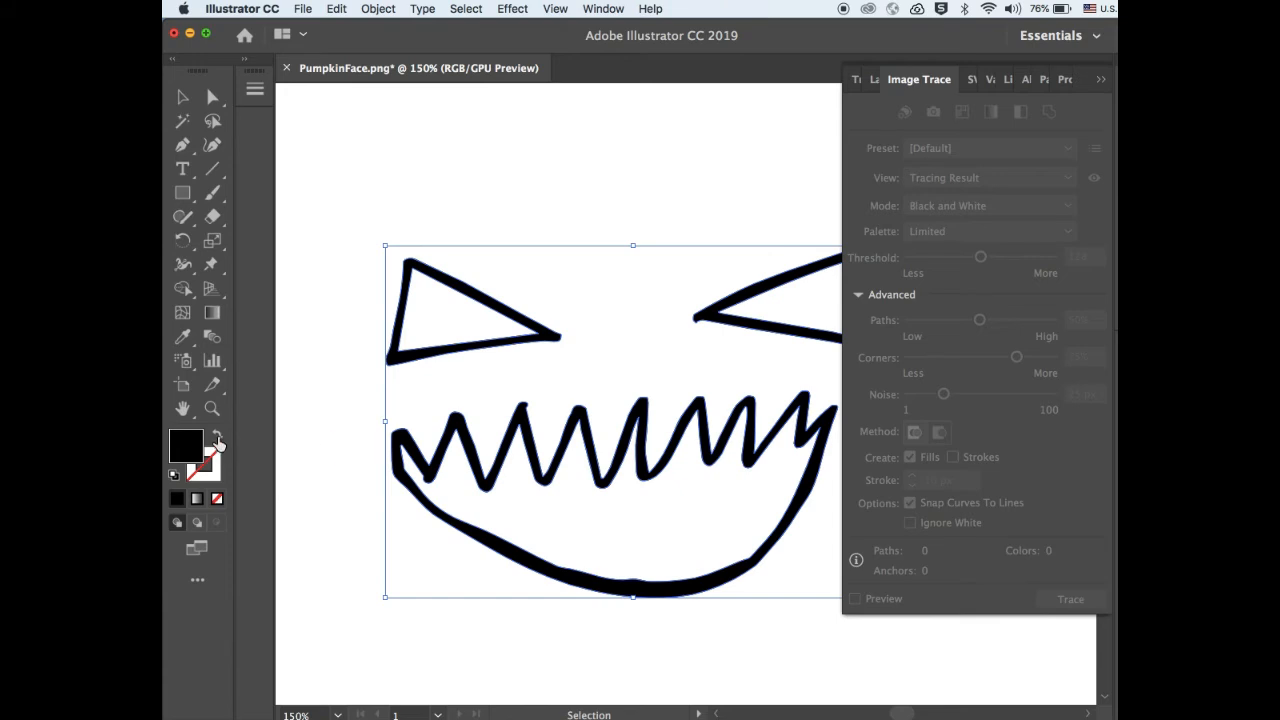
click(217, 440)
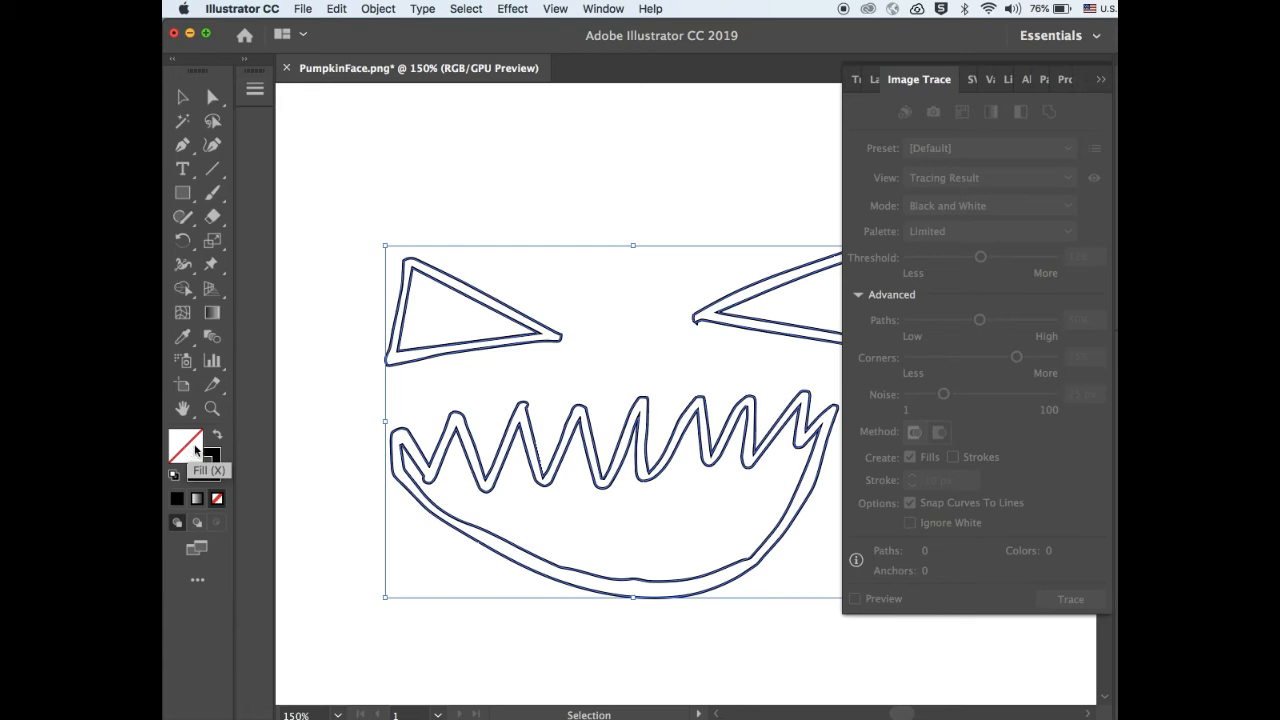
click(292, 428)
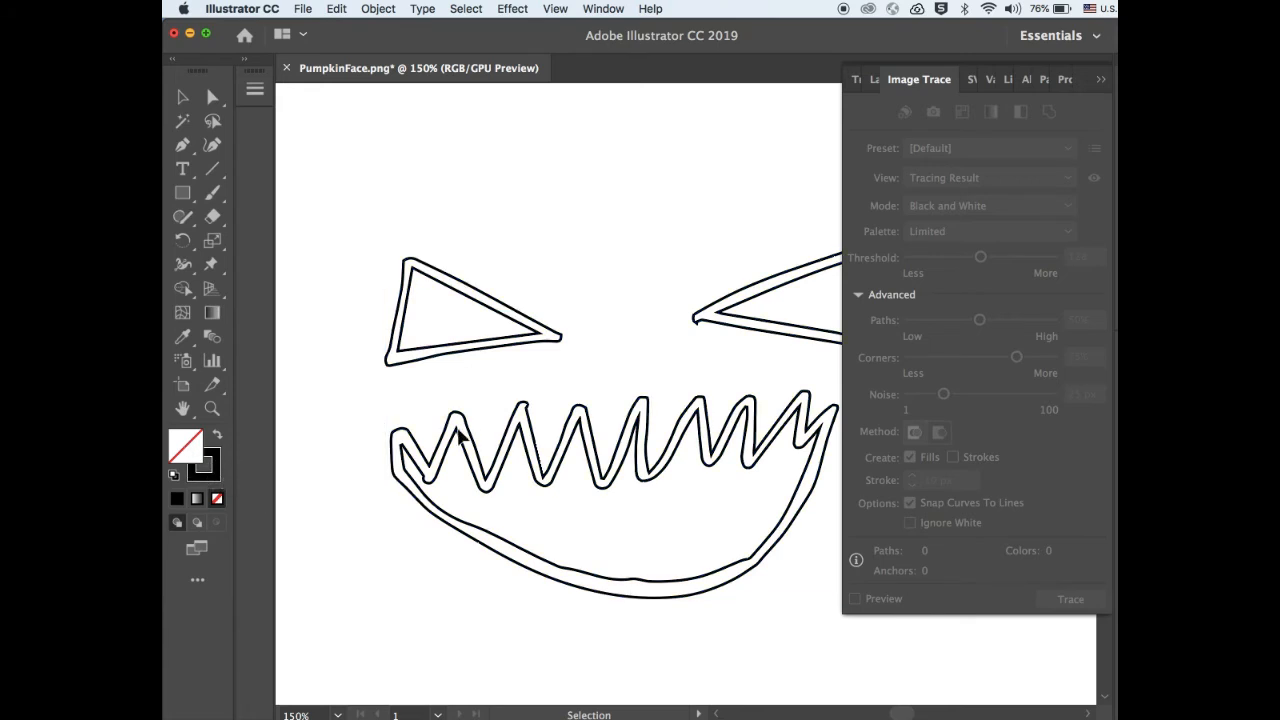
Step: Ungroup the whole pumpkin face twice to separate the eyes and mouth into individual objects
scroll(576, 451, right, 1)
scroll(576, 451, up, 1)
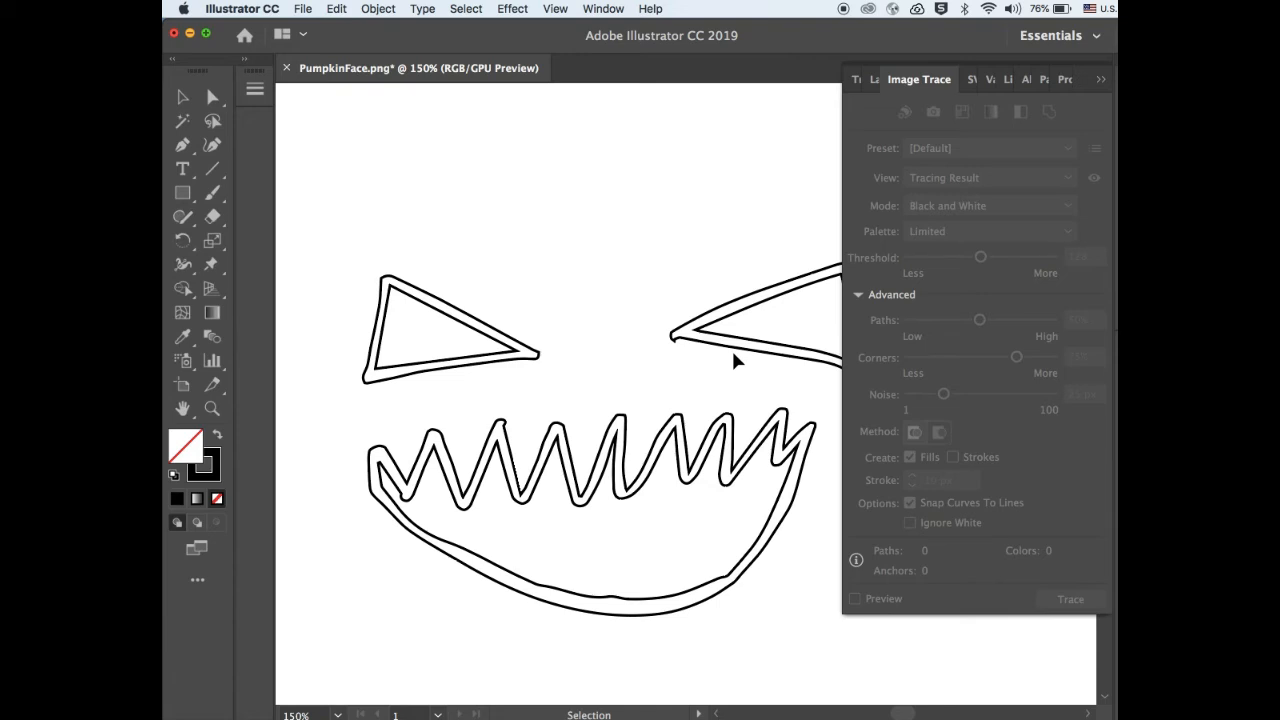
click(680, 434)
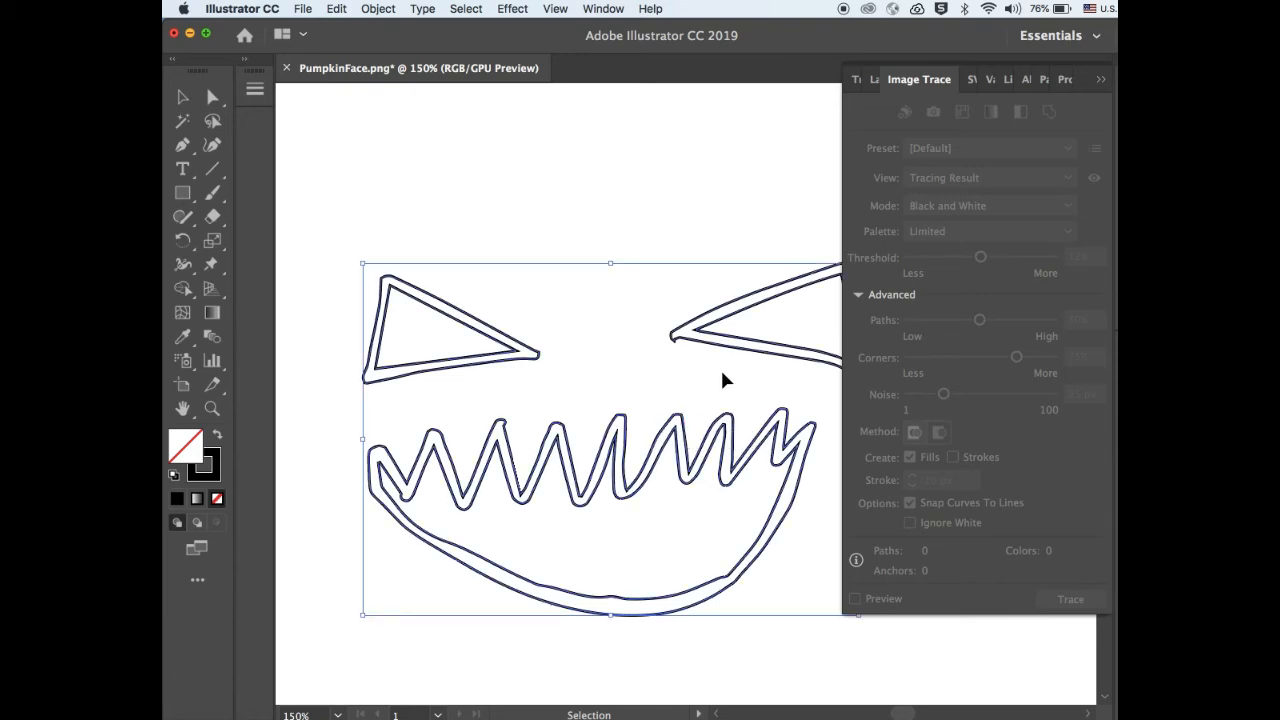
scroll(722, 374, up, 2)
scroll(722, 374, right, 1)
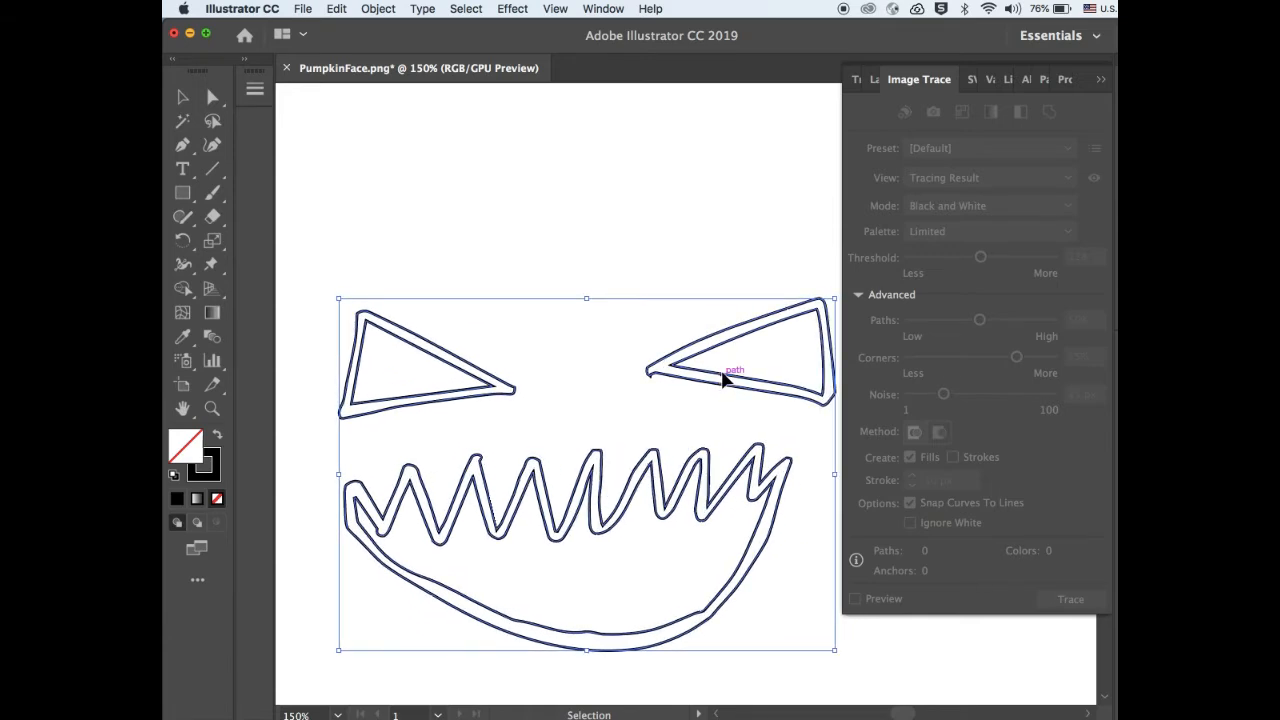
scroll(722, 378, down, 1)
scroll(722, 378, right, 1)
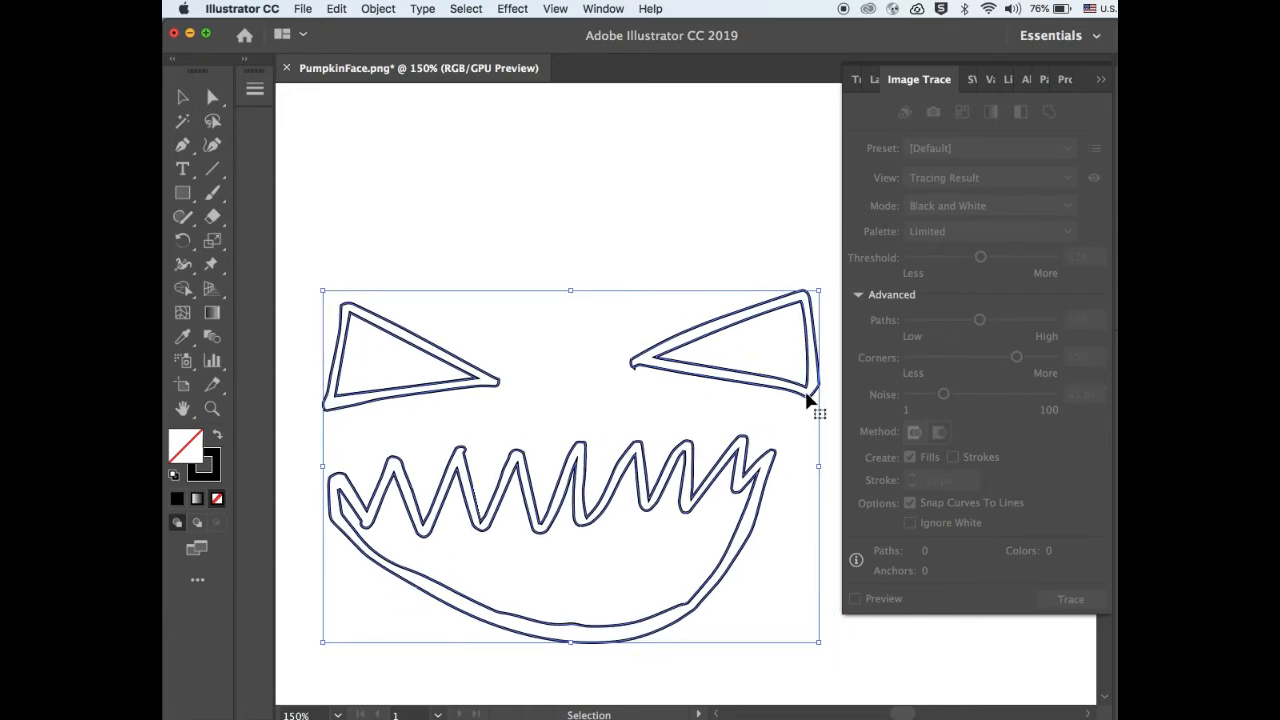
right_click(695, 374)
click(750, 500)
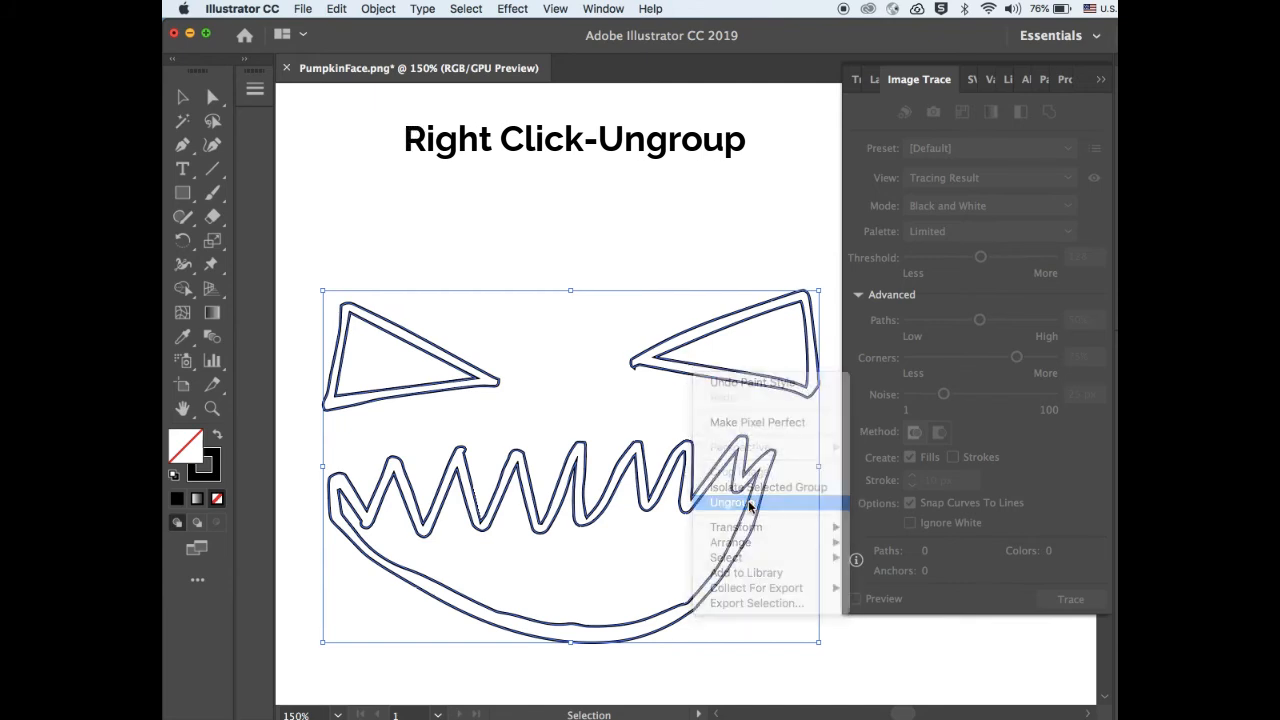
click(668, 353)
right_click(670, 356)
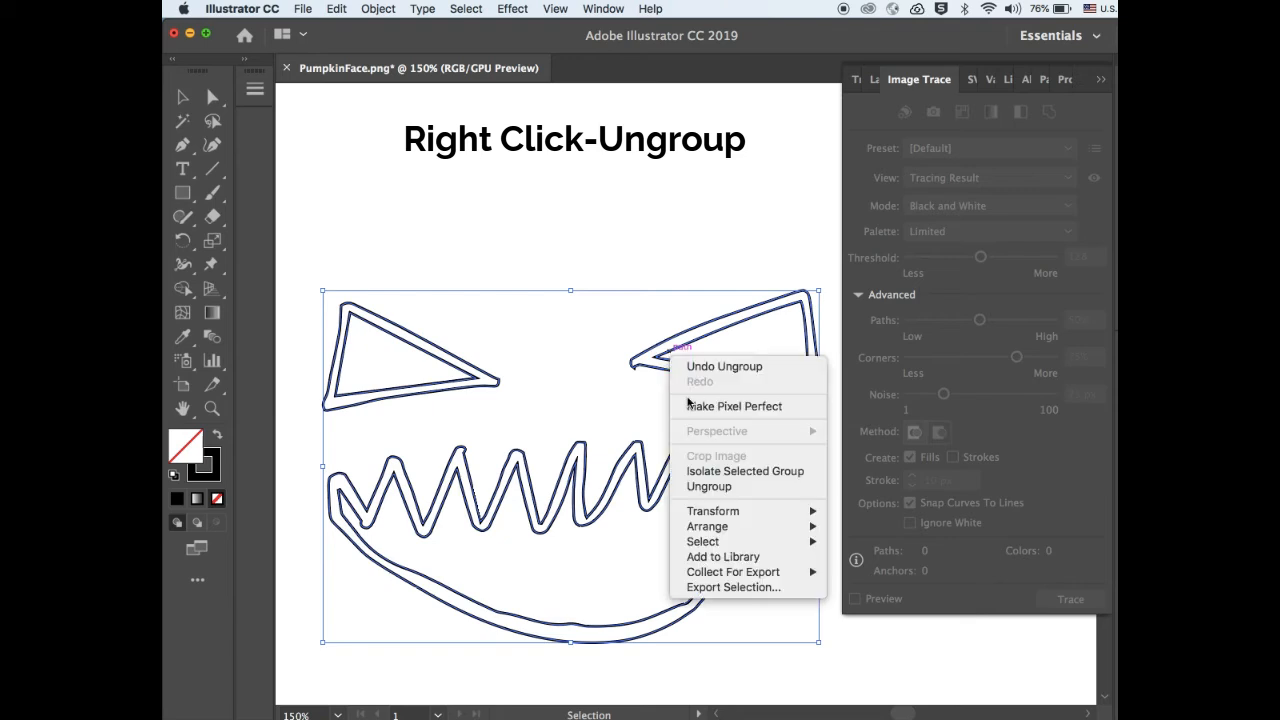
click(723, 488)
click(643, 210)
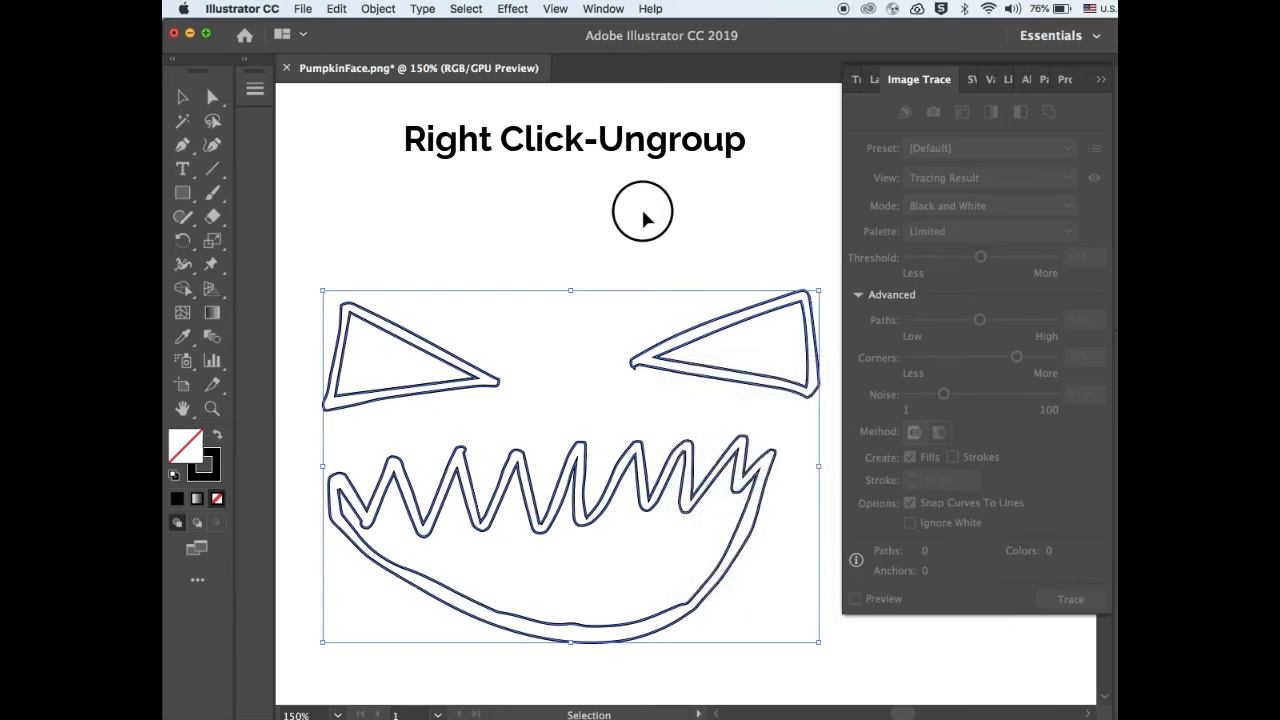
Step: Check that the eyes and mouth select individually, and release the right eye's compound path
click(665, 355)
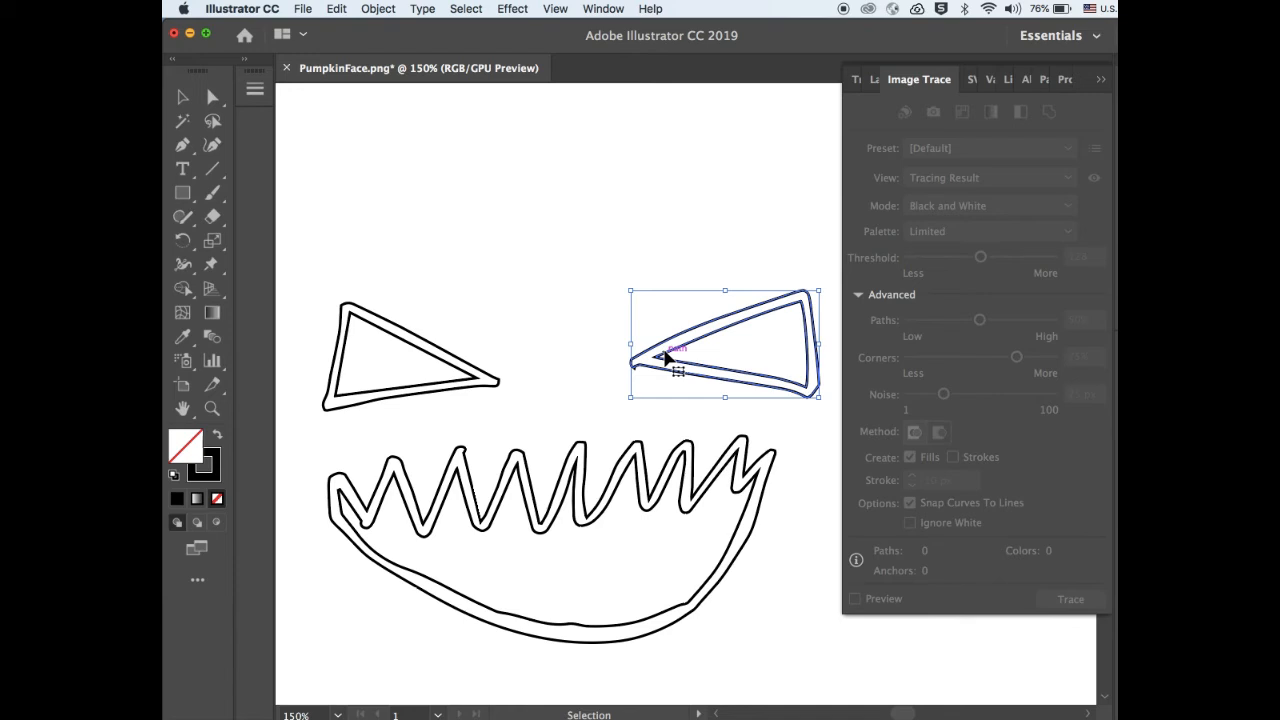
click(617, 490)
click(621, 501)
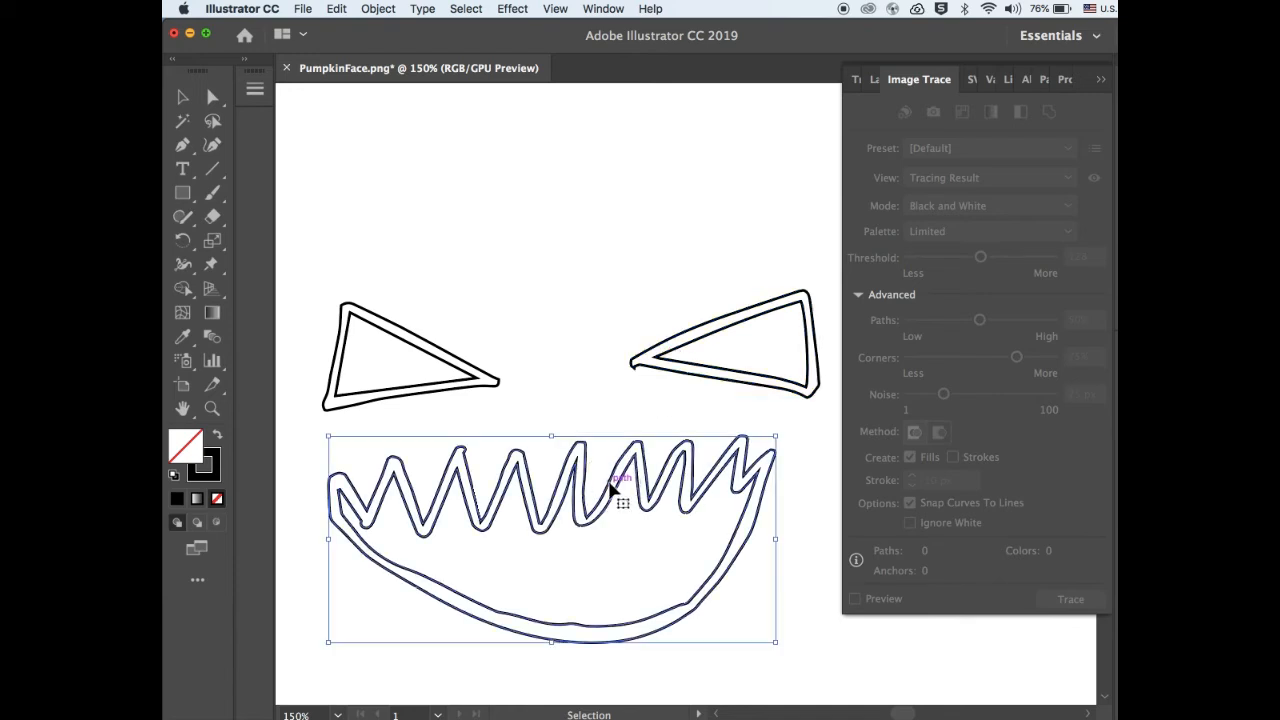
click(465, 388)
click(699, 372)
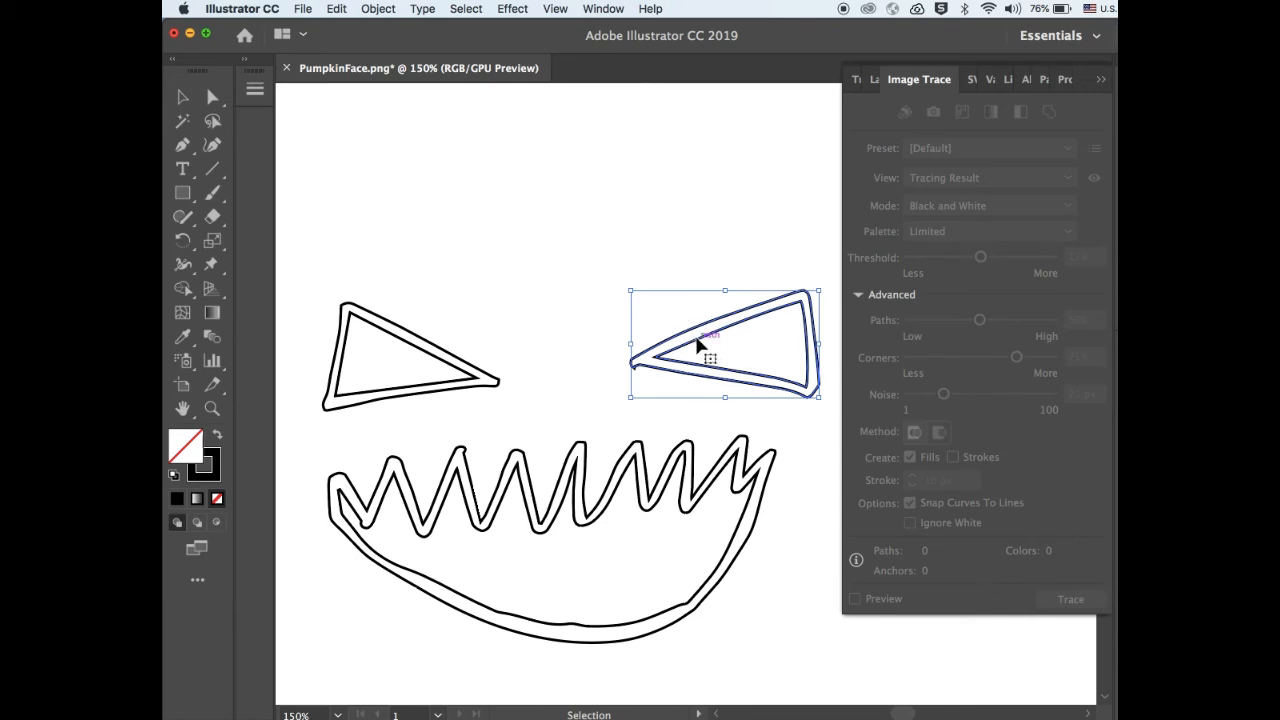
right_click(698, 344)
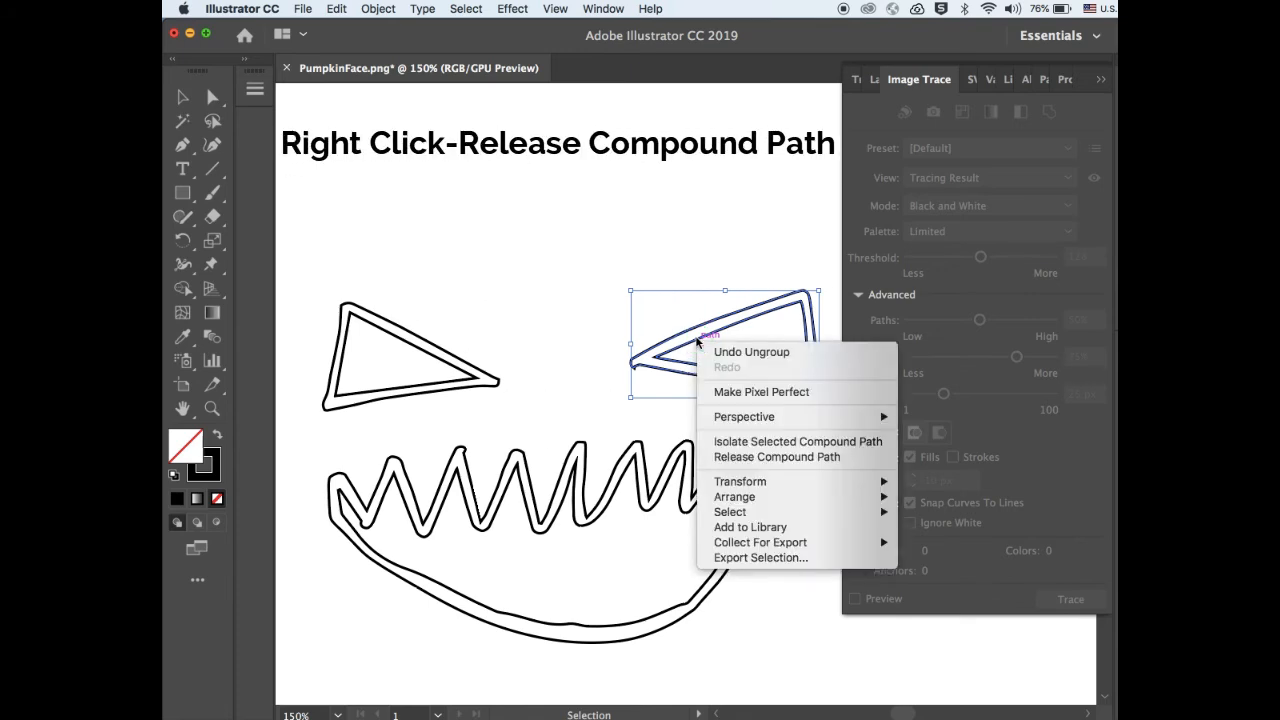
click(785, 457)
click(581, 298)
Step: Select the right eye's inner and outer outlines one at a time to check their separation, ending on the outer one
click(737, 346)
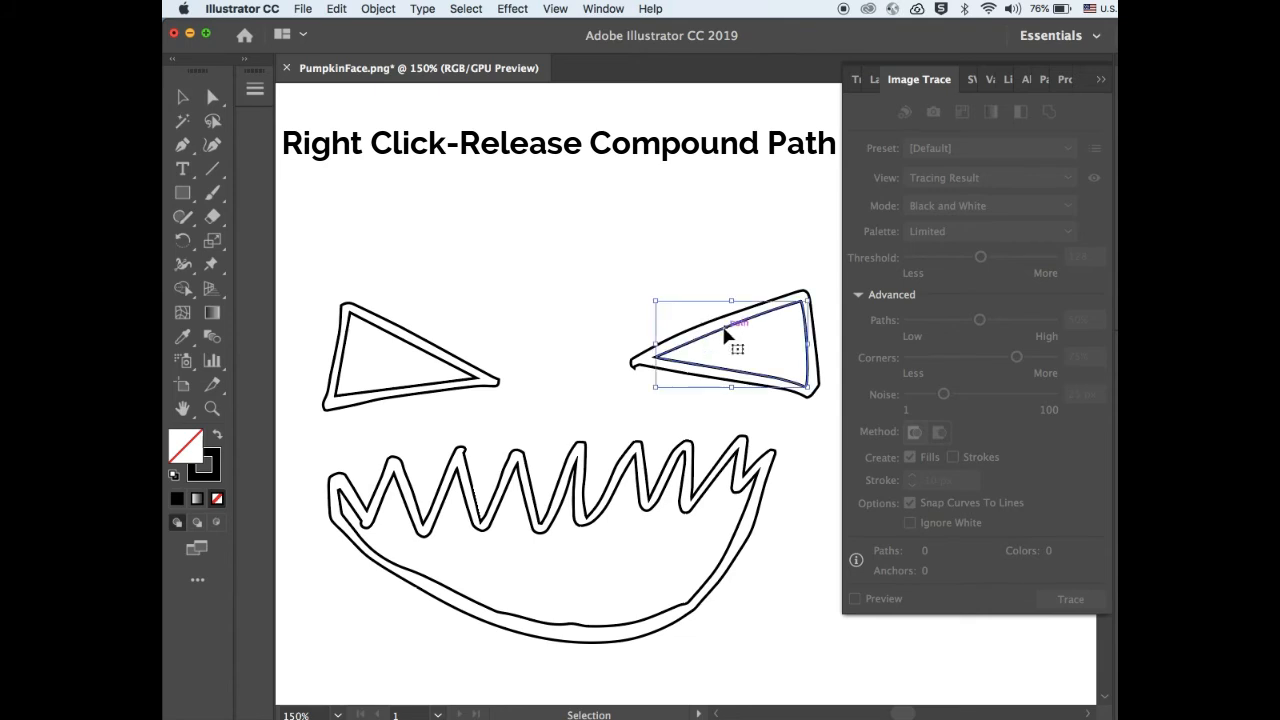
click(640, 361)
click(751, 220)
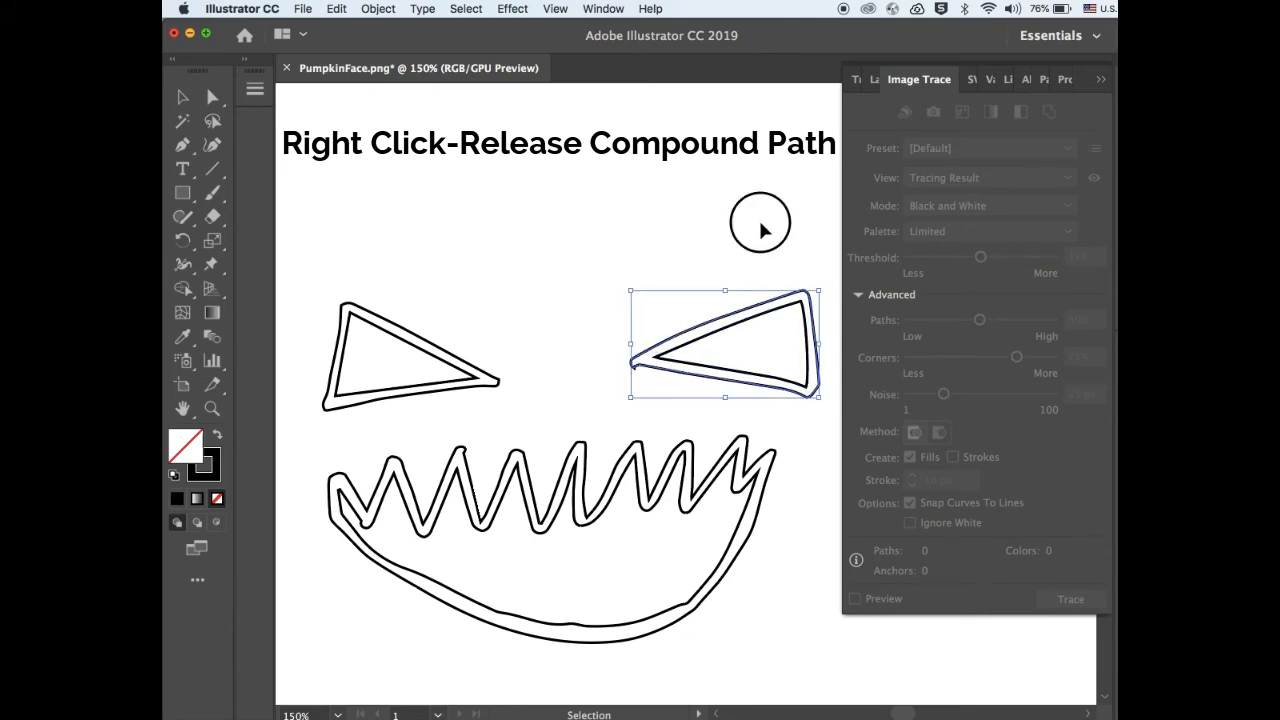
click(737, 330)
click(777, 263)
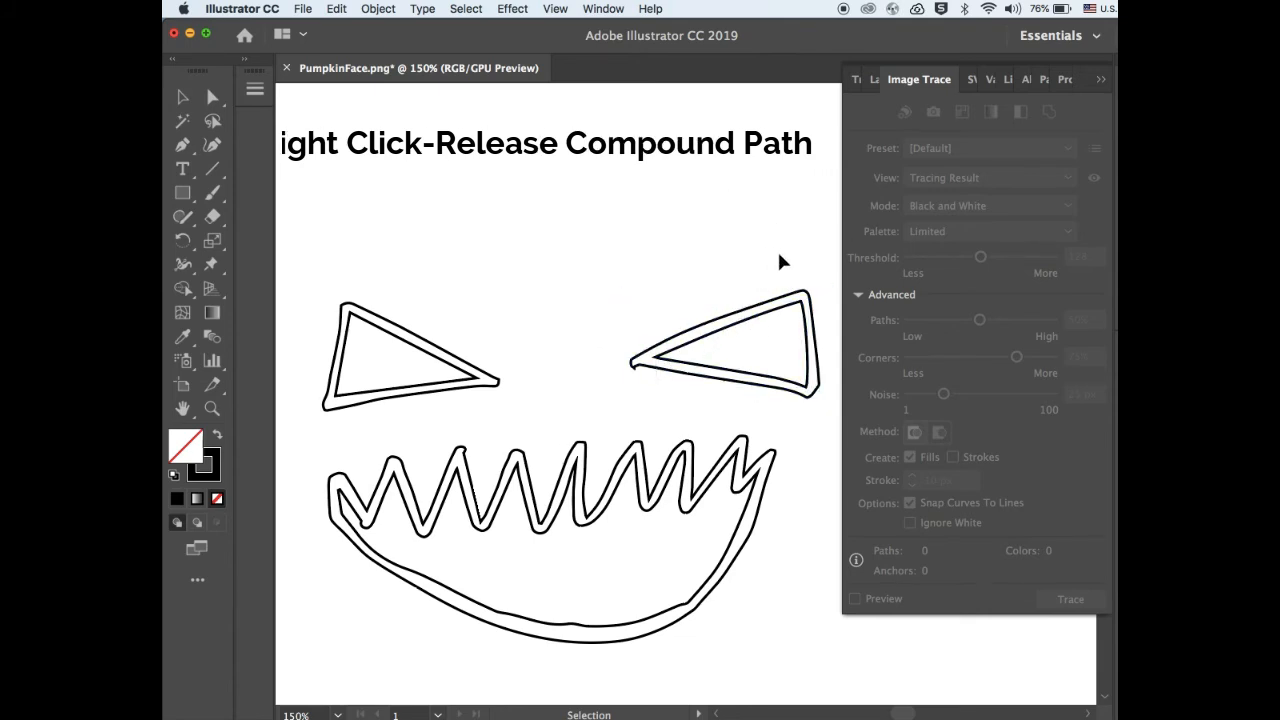
click(800, 298)
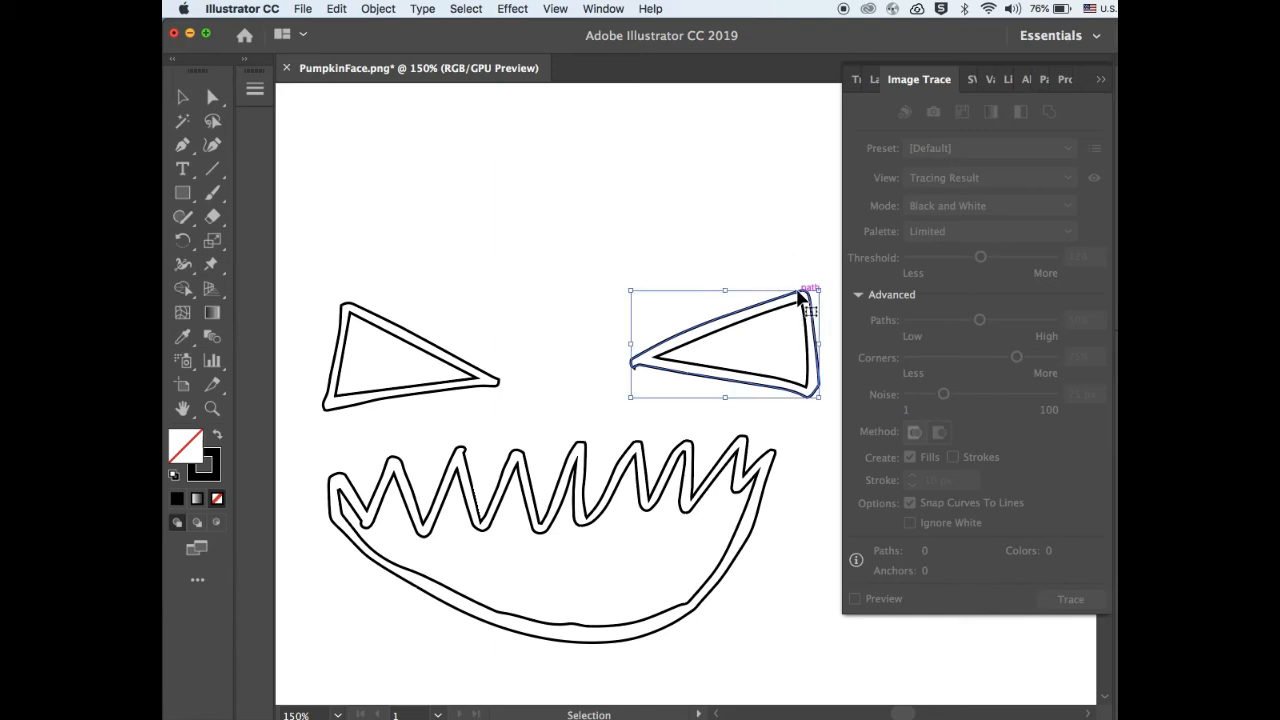
Step: Delete the right eye's outer outline, keeping only the inner triangle
key(Delete)
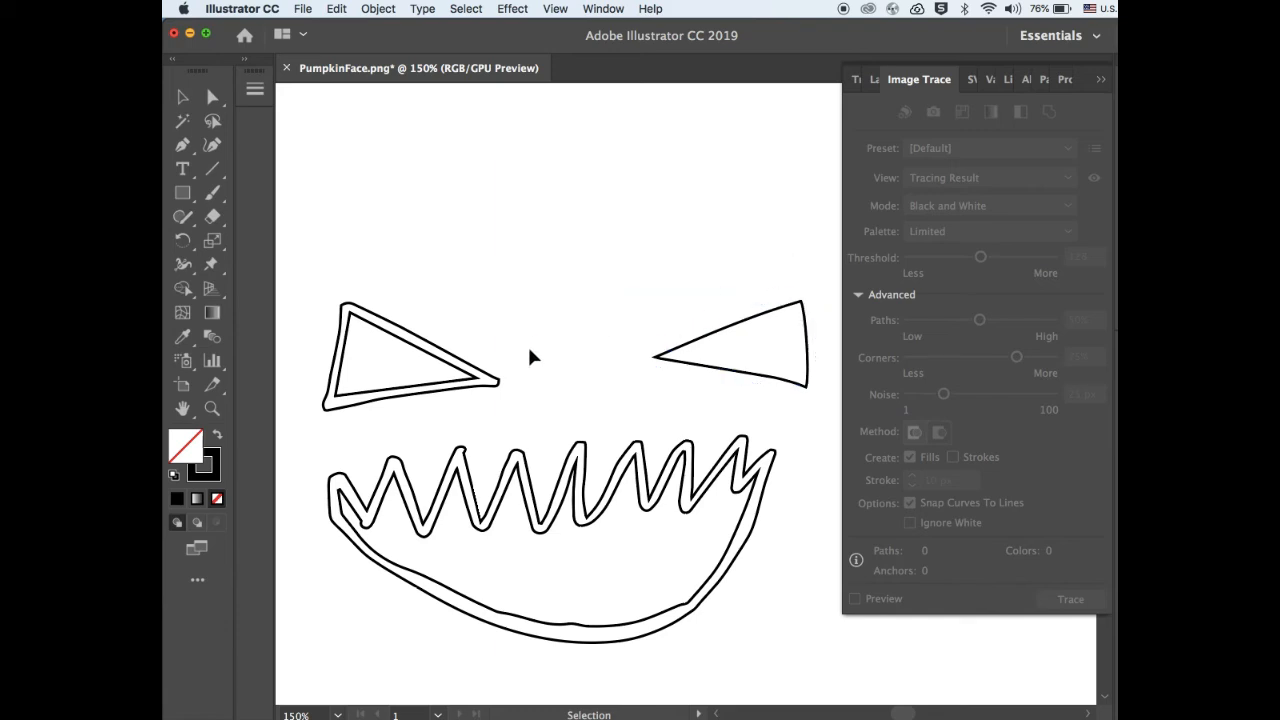
Step: Release the left eye's compound path and delete its outer outline
right_click(487, 377)
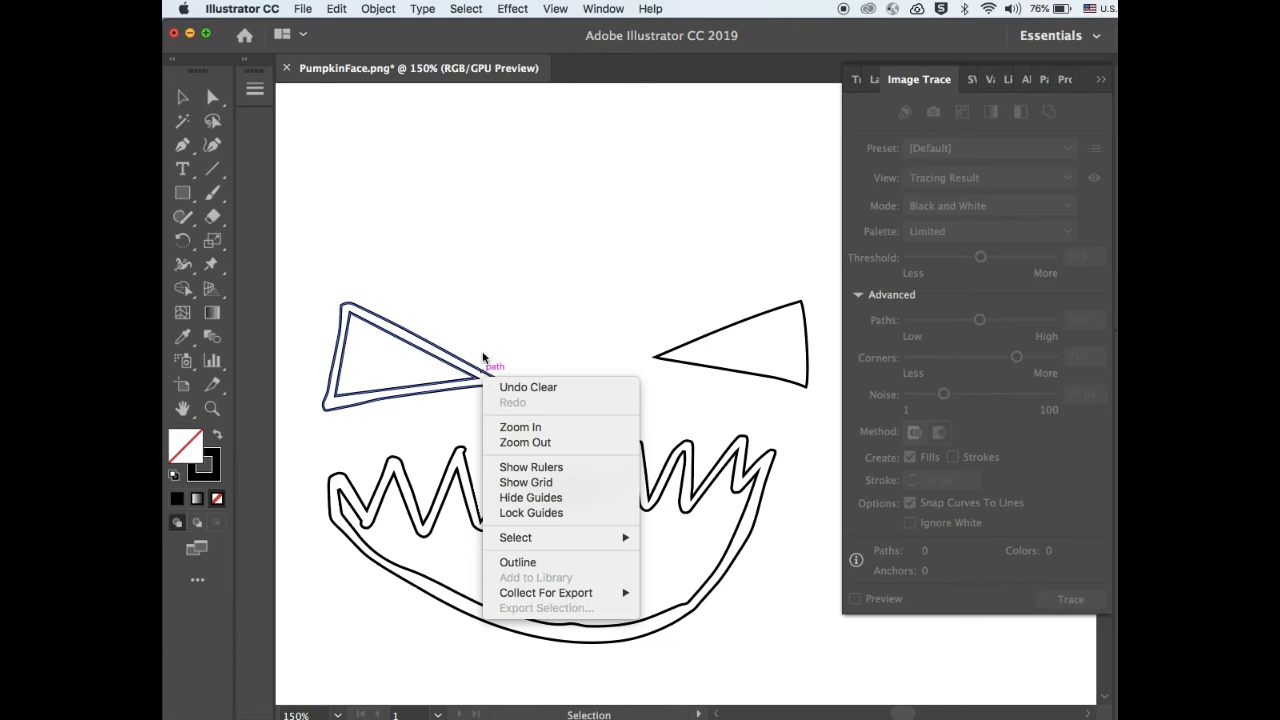
click(480, 301)
click(460, 370)
right_click(456, 368)
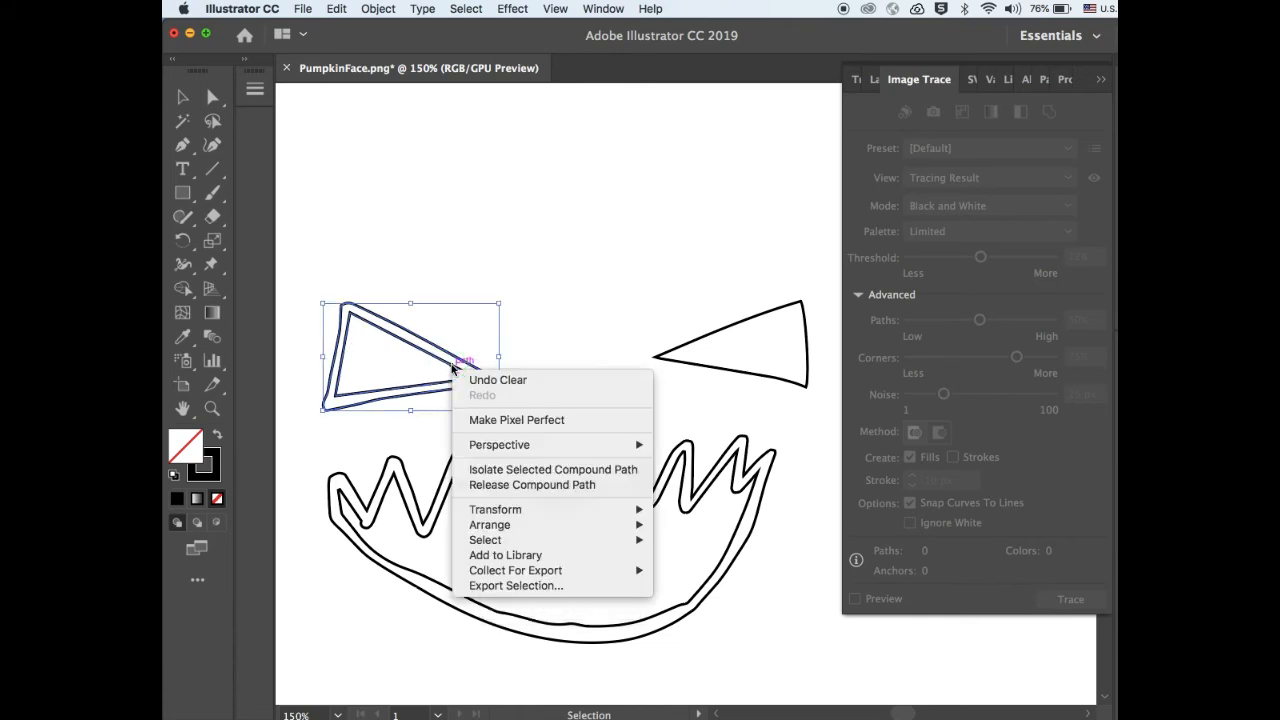
click(527, 485)
click(550, 339)
click(478, 374)
key(Delete)
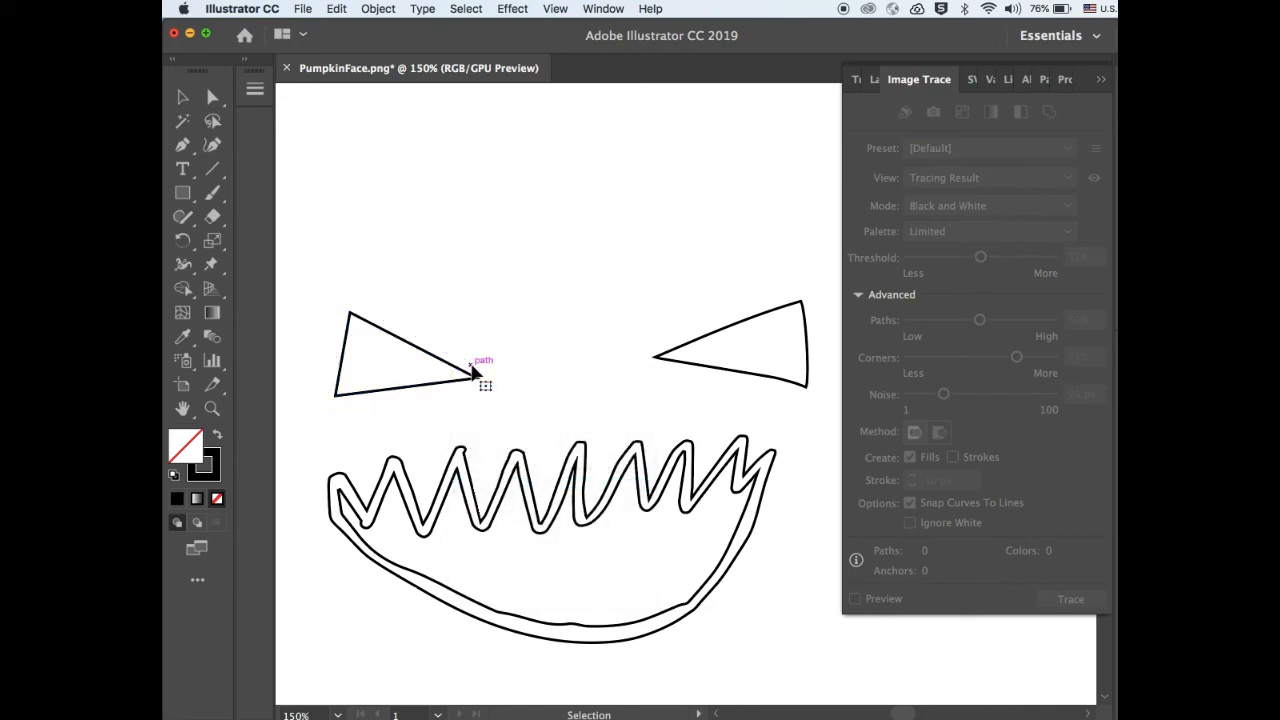
Step: Release the mouth's compound path and delete its inner outline, keeping the outer one
right_click(627, 446)
click(582, 442)
click(588, 470)
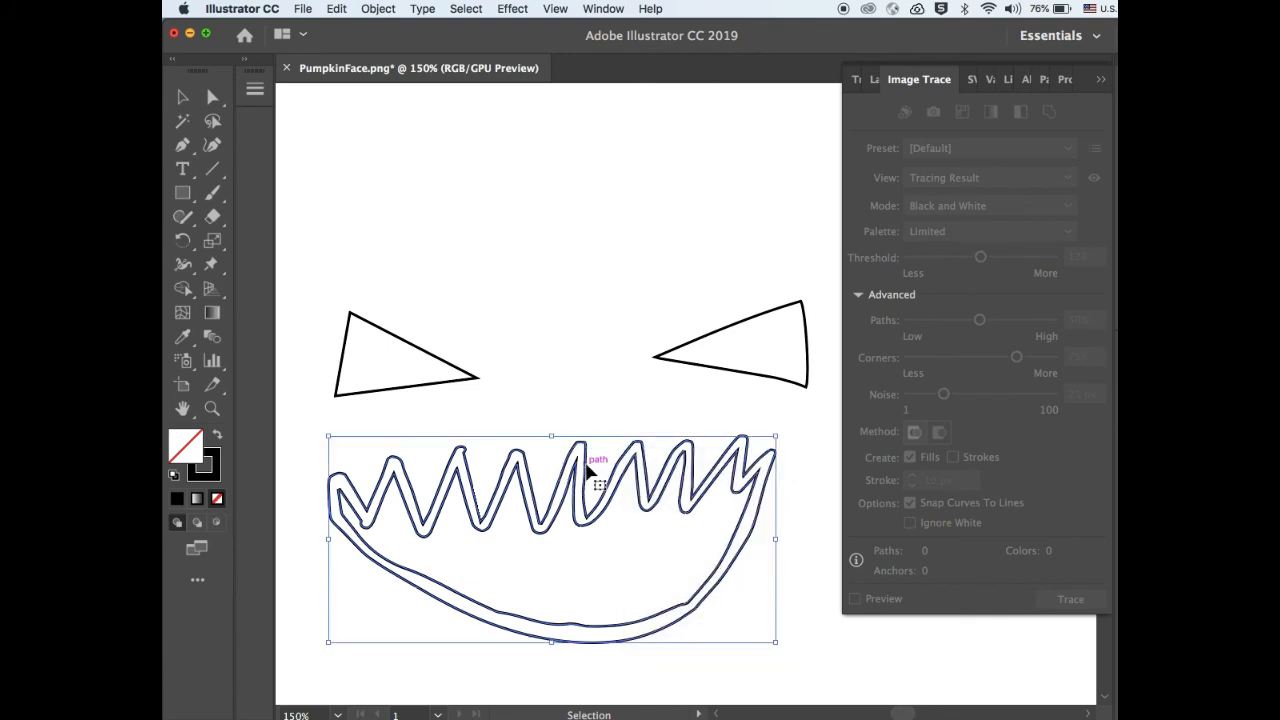
right_click(587, 468)
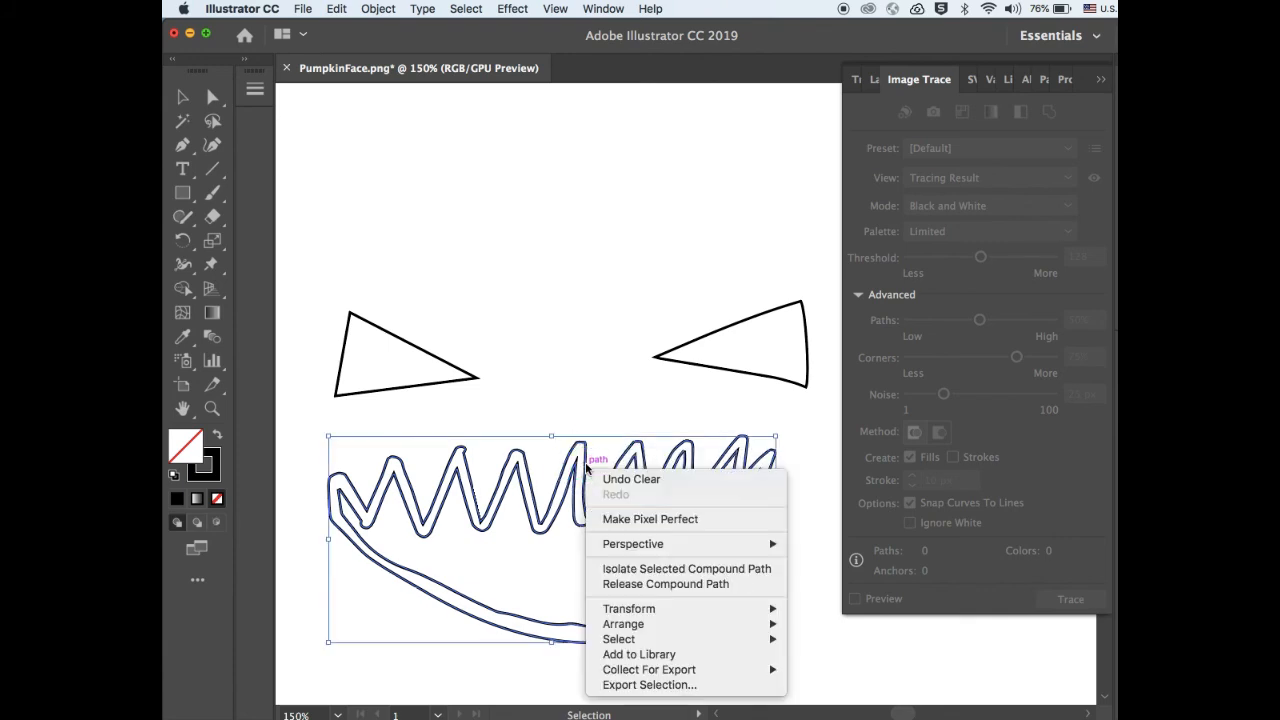
click(667, 585)
click(612, 336)
click(630, 503)
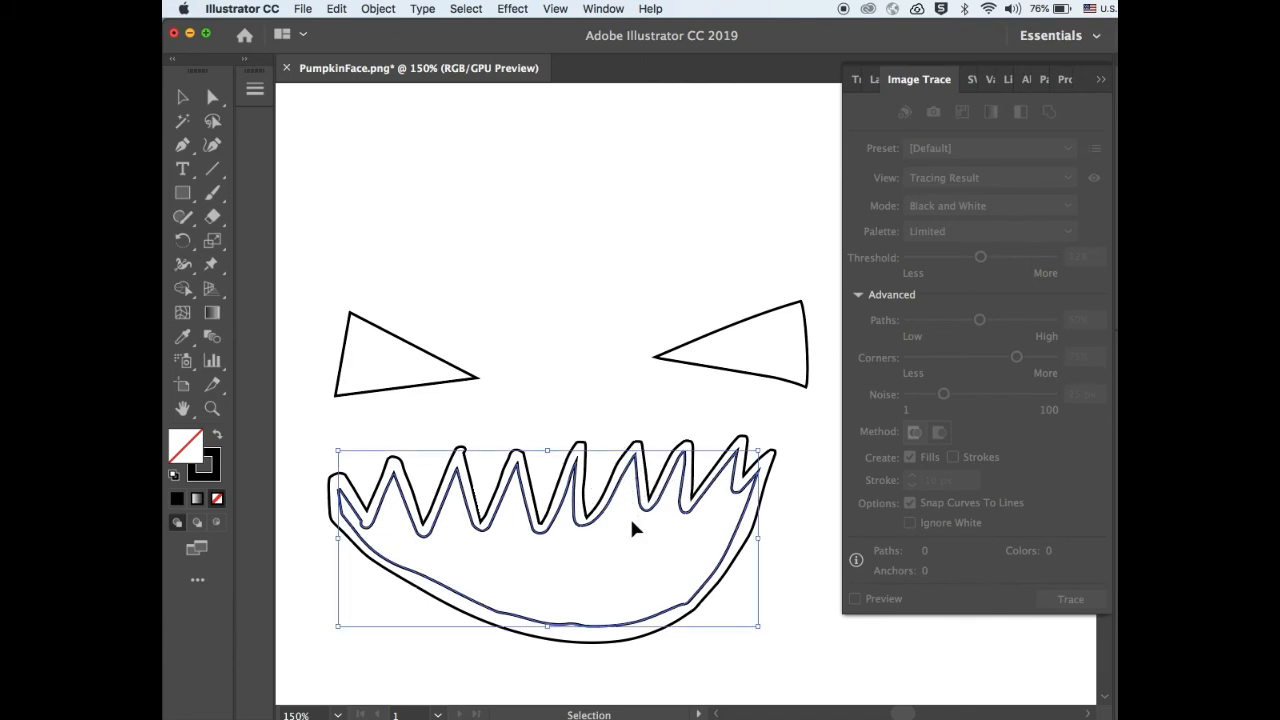
key(Delete)
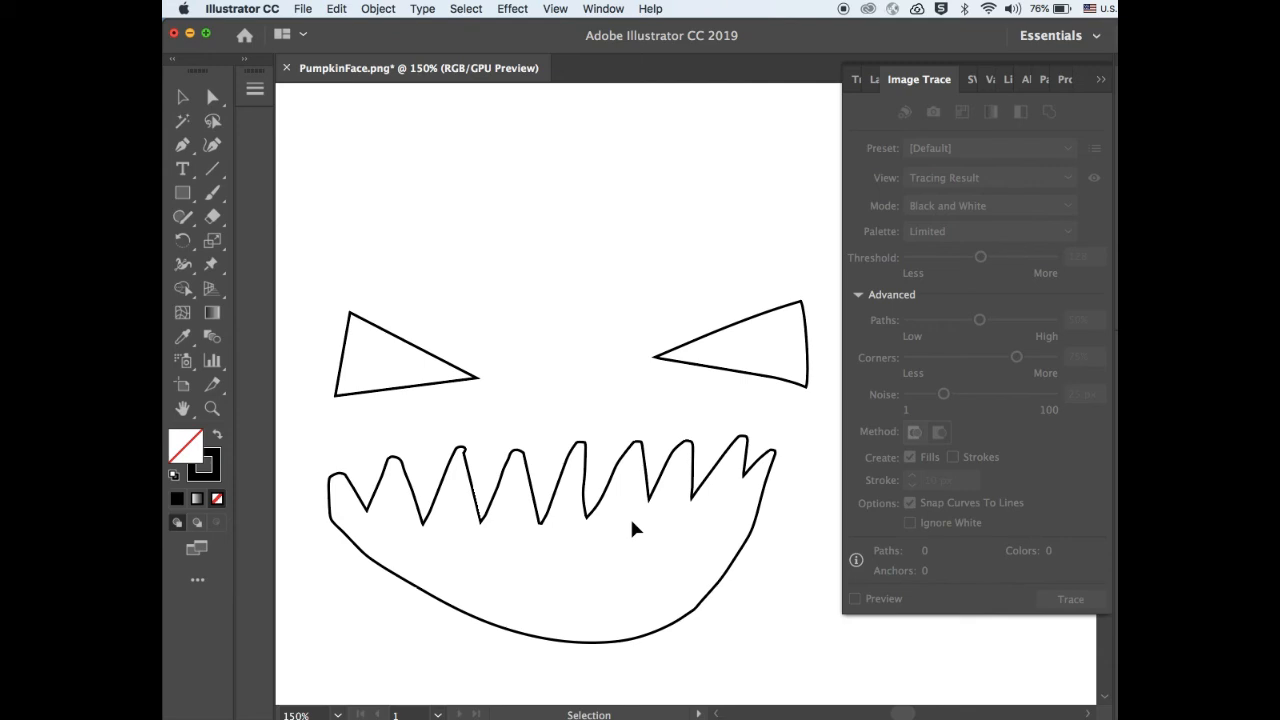
Step: Select the mouth and the eyes one at a time to check that each is a single outline
click(537, 490)
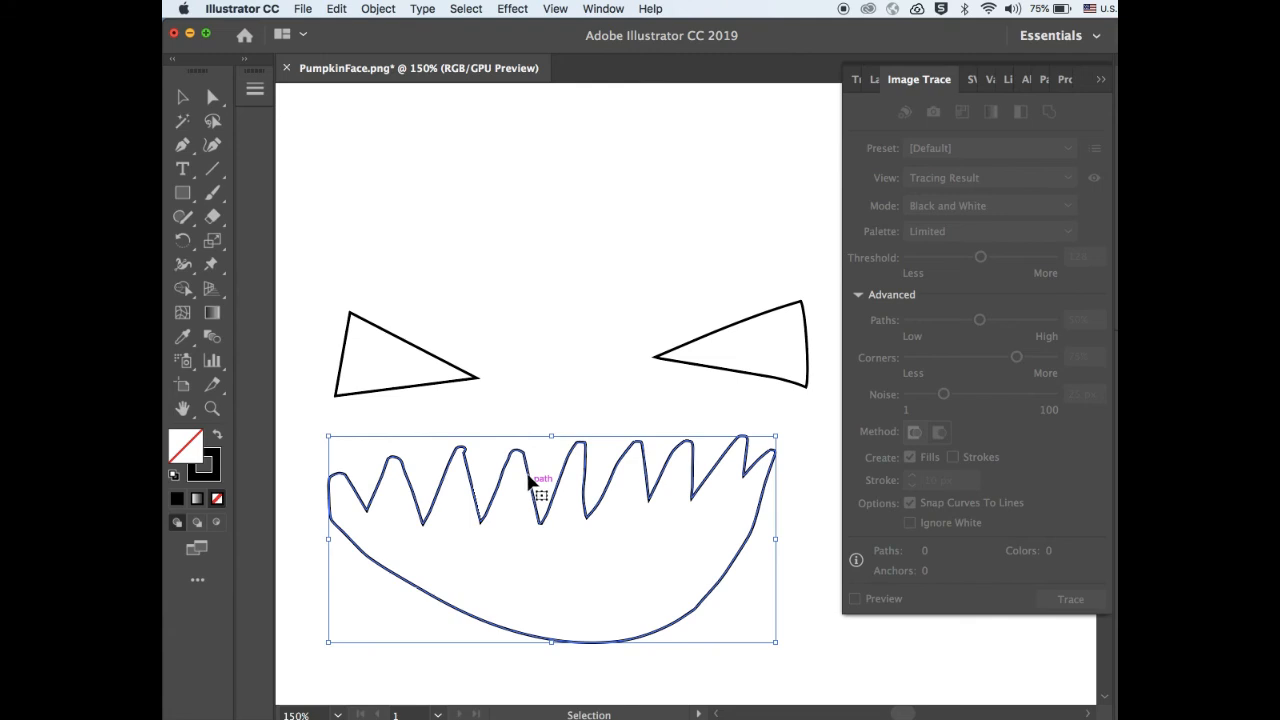
click(467, 382)
click(728, 372)
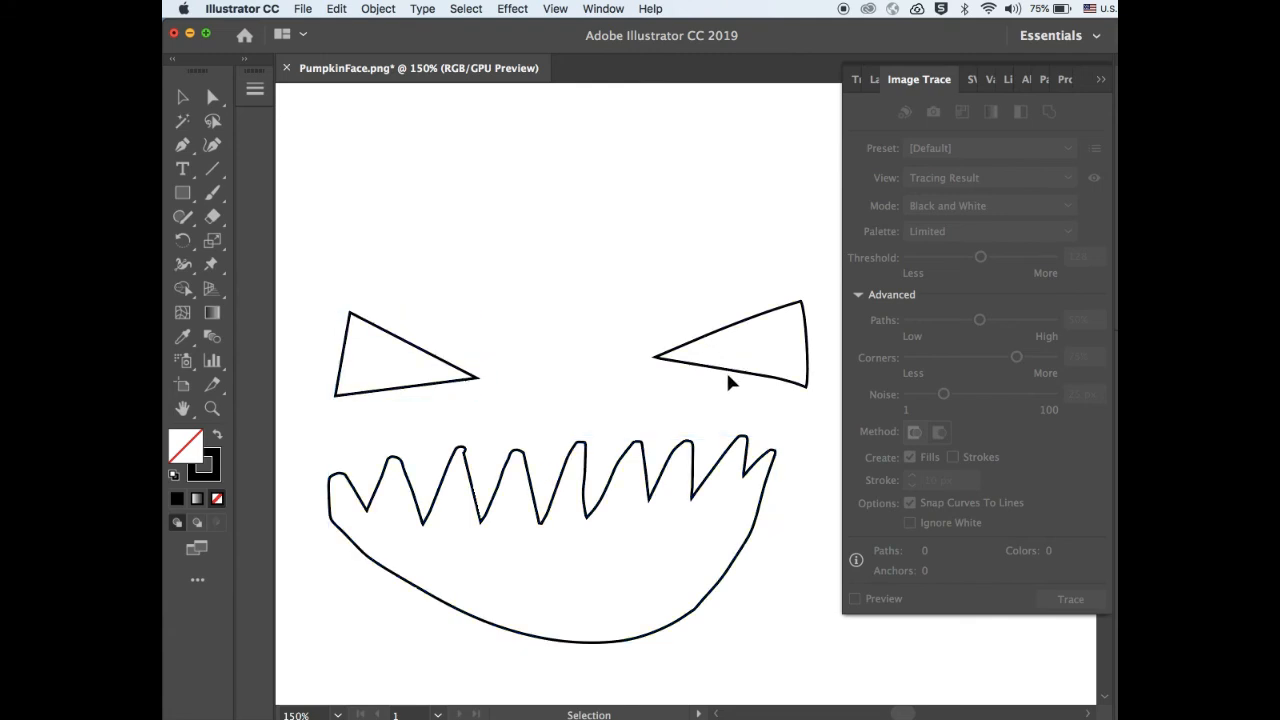
click(727, 373)
click(472, 378)
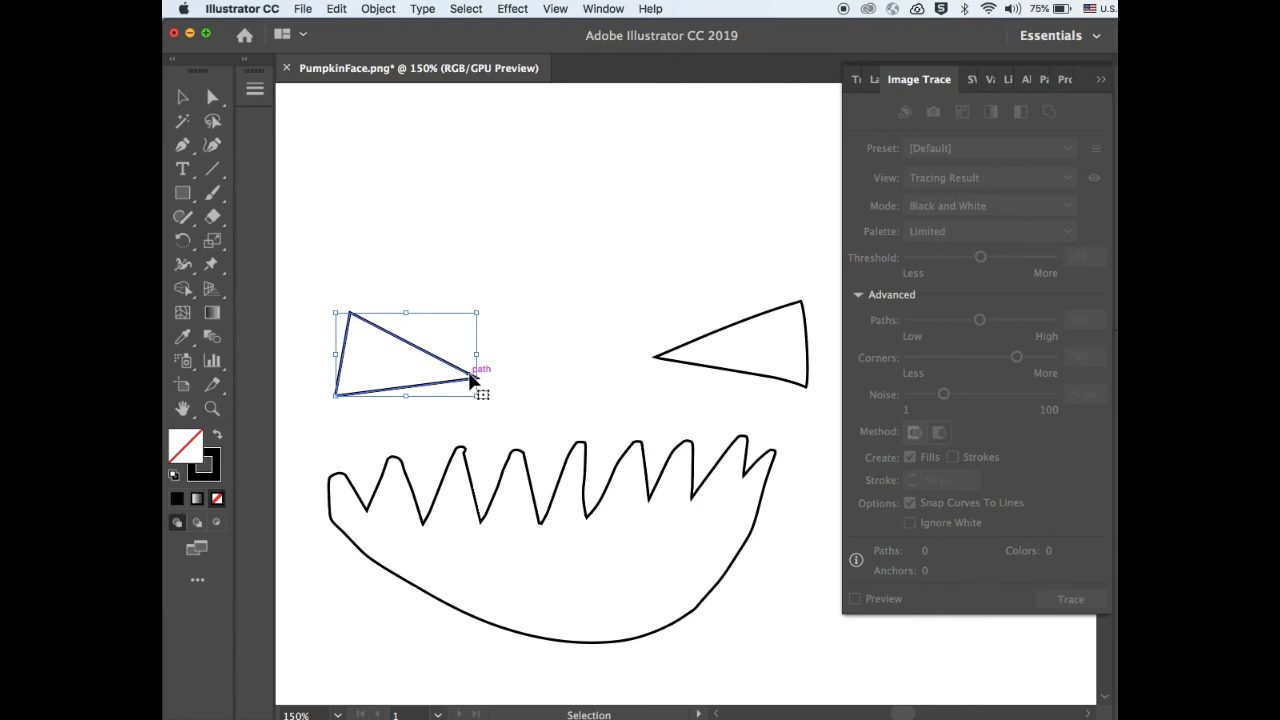
click(478, 305)
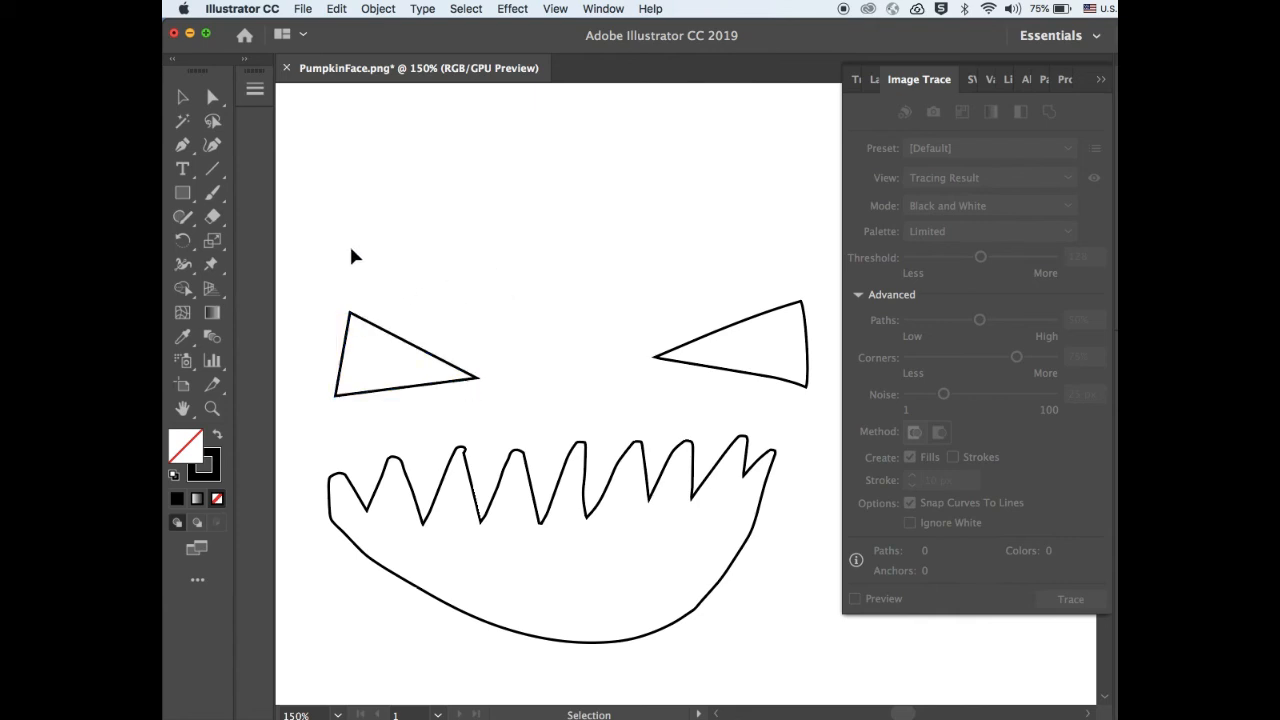
Step: Set the stroke weight of both eyes and the mouth to 0.025 pt, and deselect them with the floating settings collapsed
drag(332, 236, 790, 632)
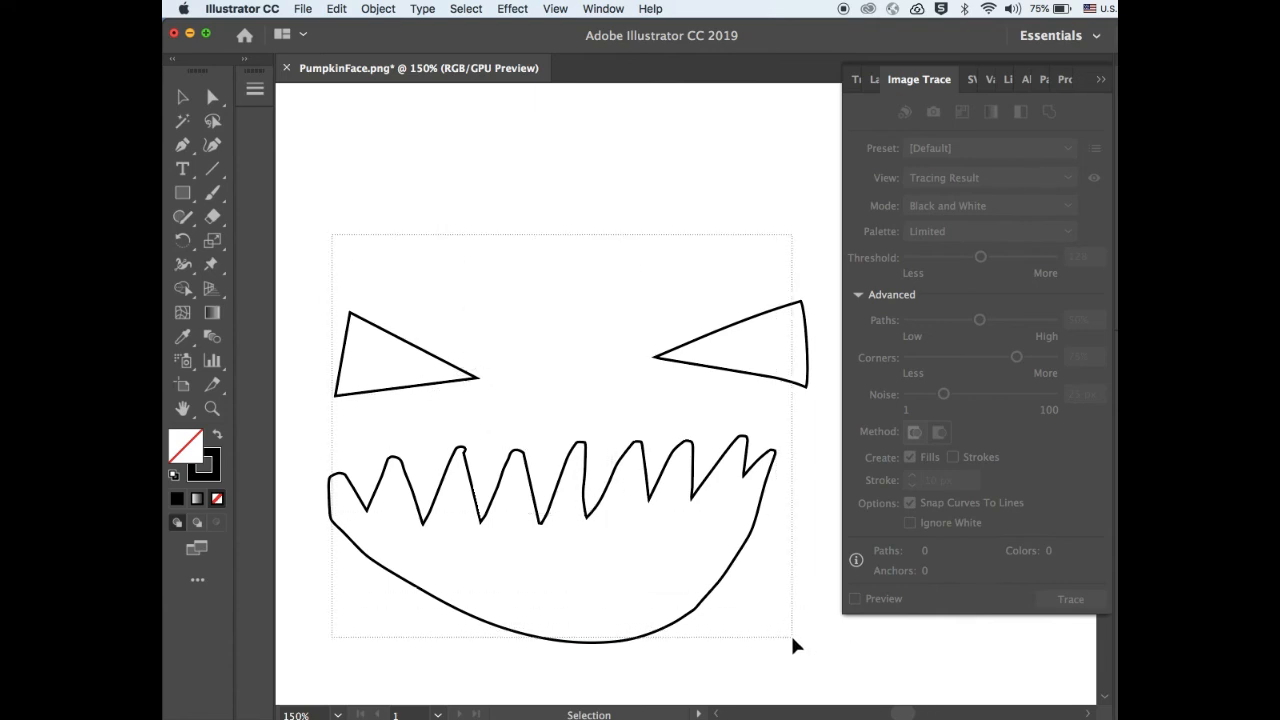
click(426, 238)
mouse_move(312, 213)
mouse_down()
mouse_move(381, 300)
mouse_move(814, 677)
mouse_up()
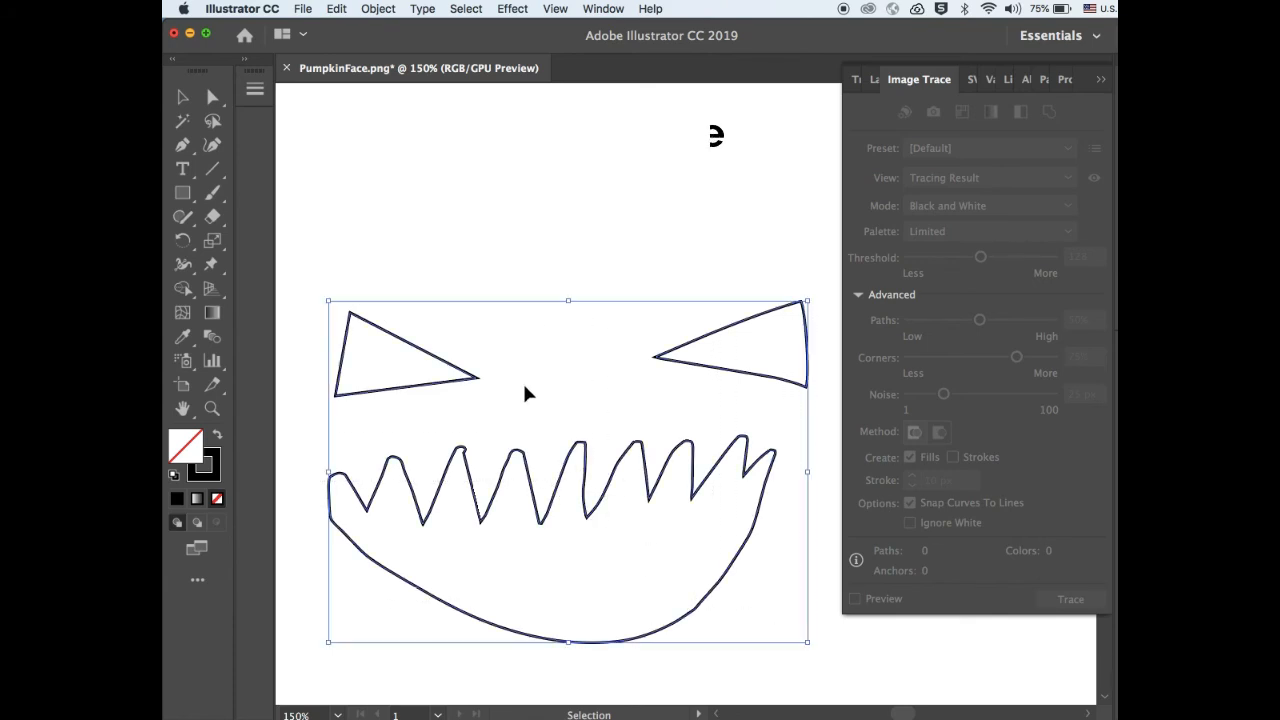
click(601, 10)
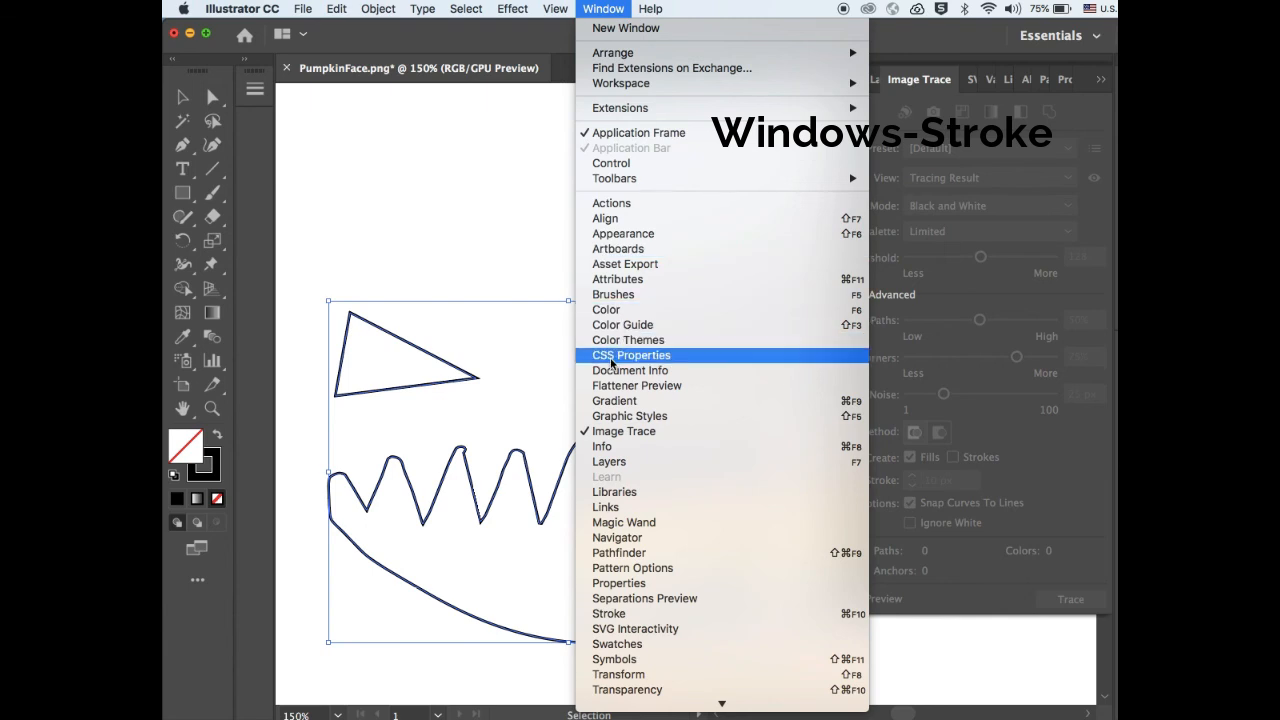
click(607, 613)
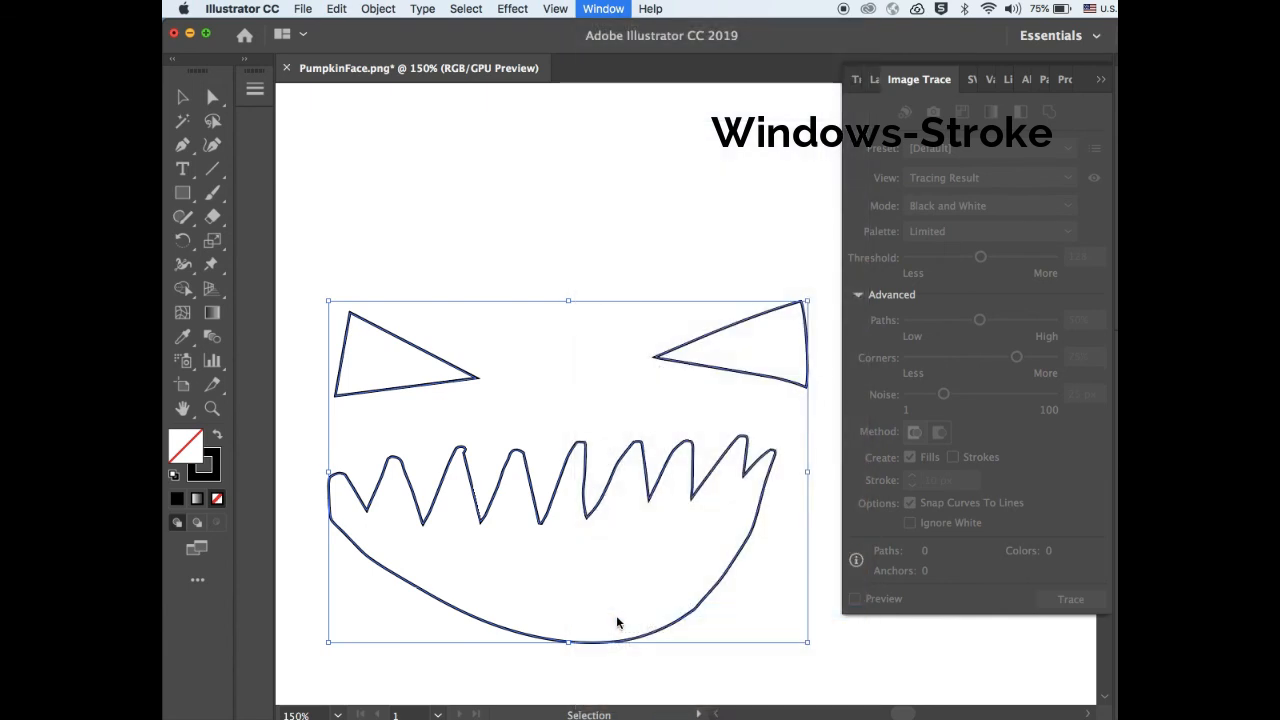
click(1099, 80)
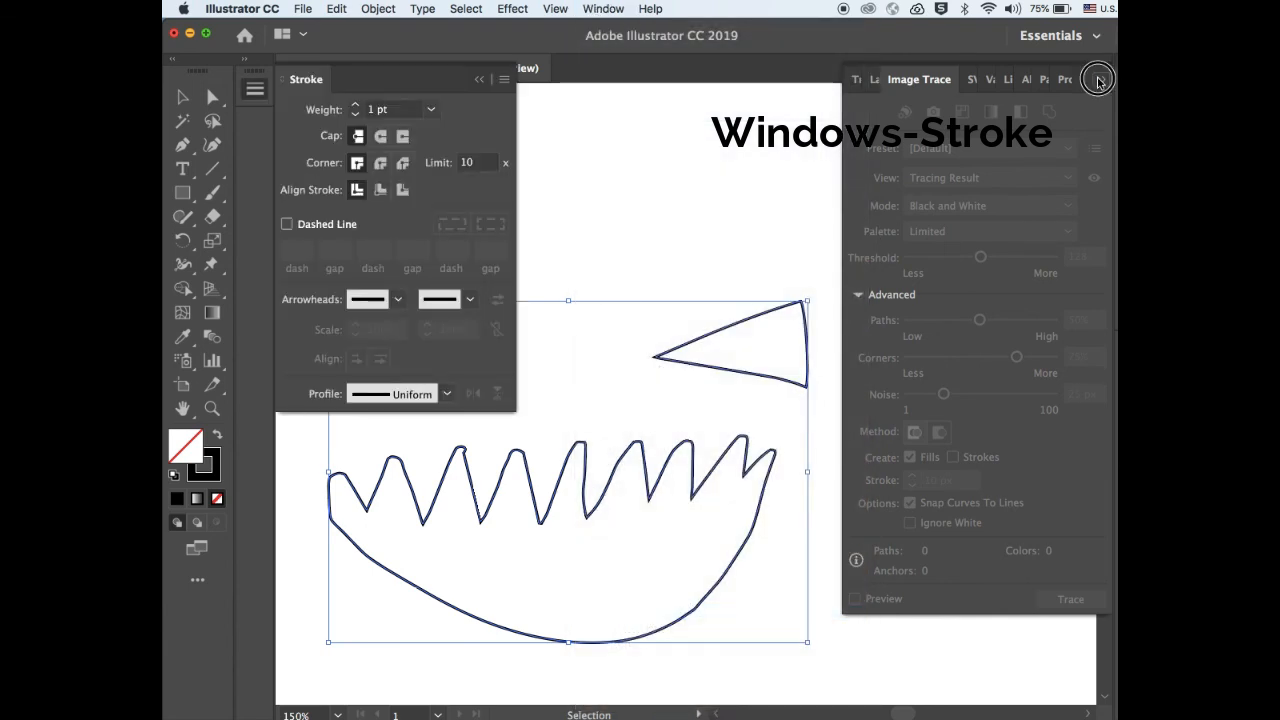
click(391, 109)
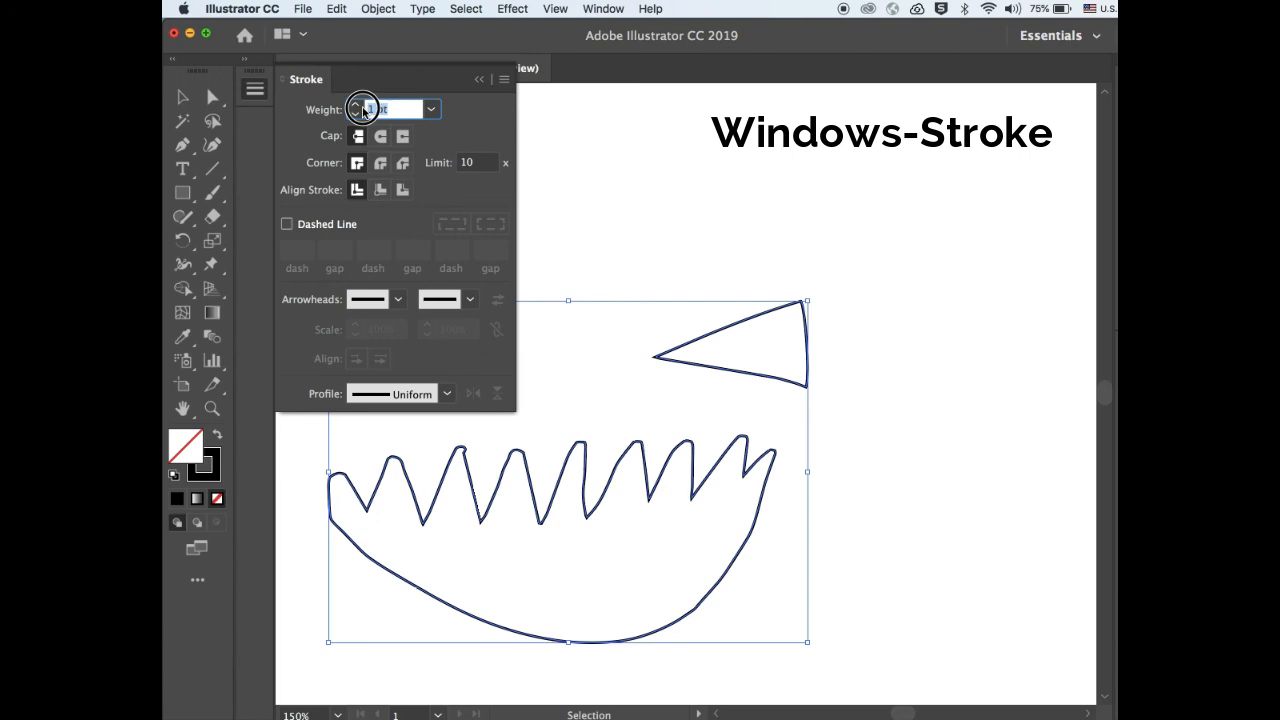
key(BackSpace)
text(.025)
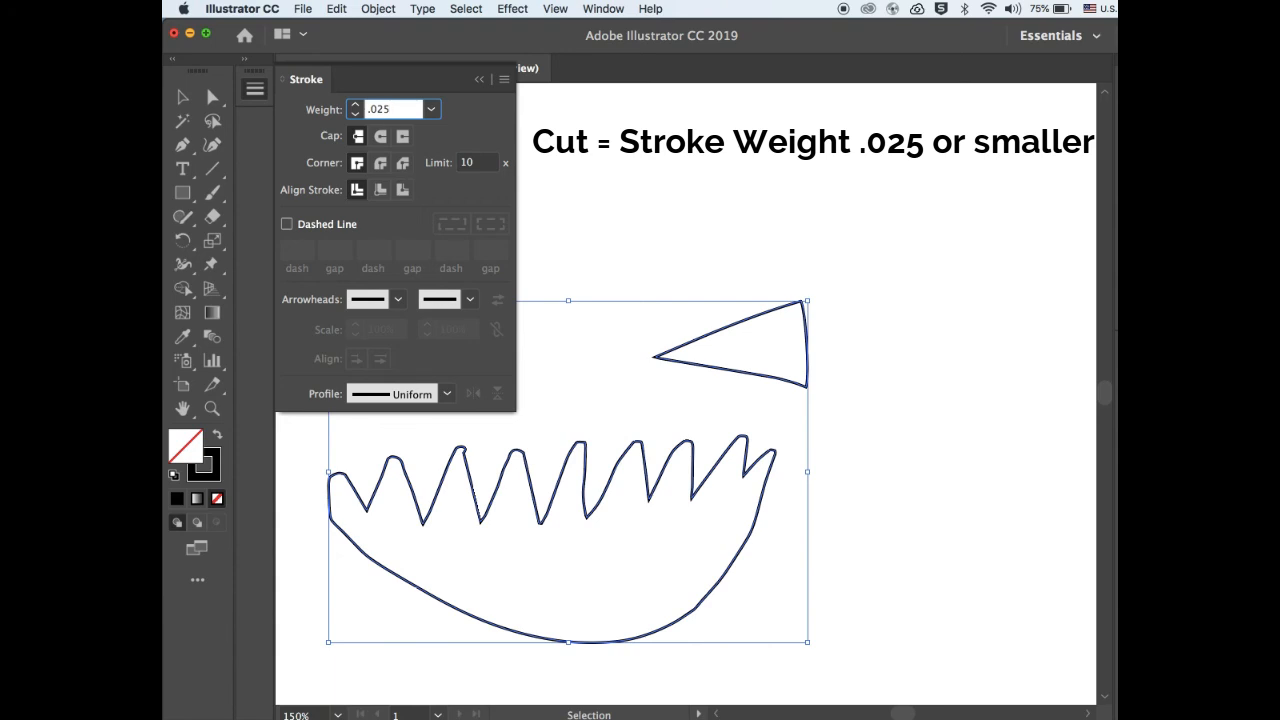
key(Return)
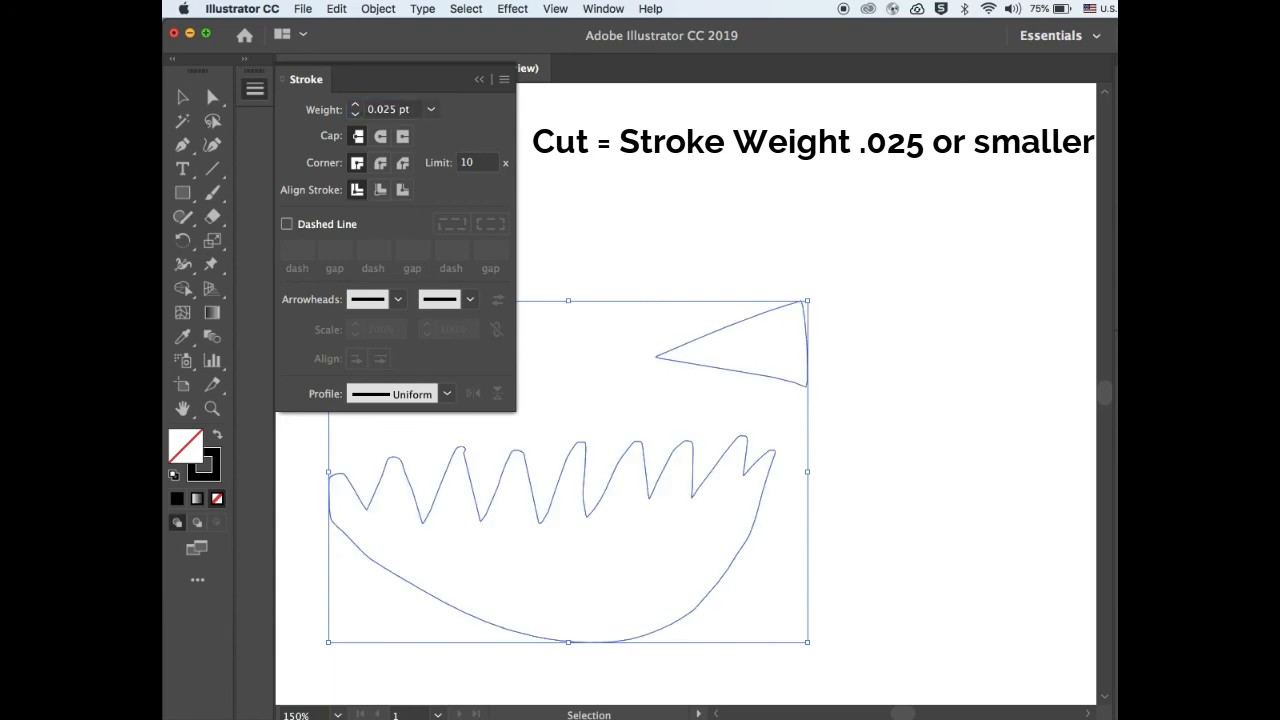
click(705, 178)
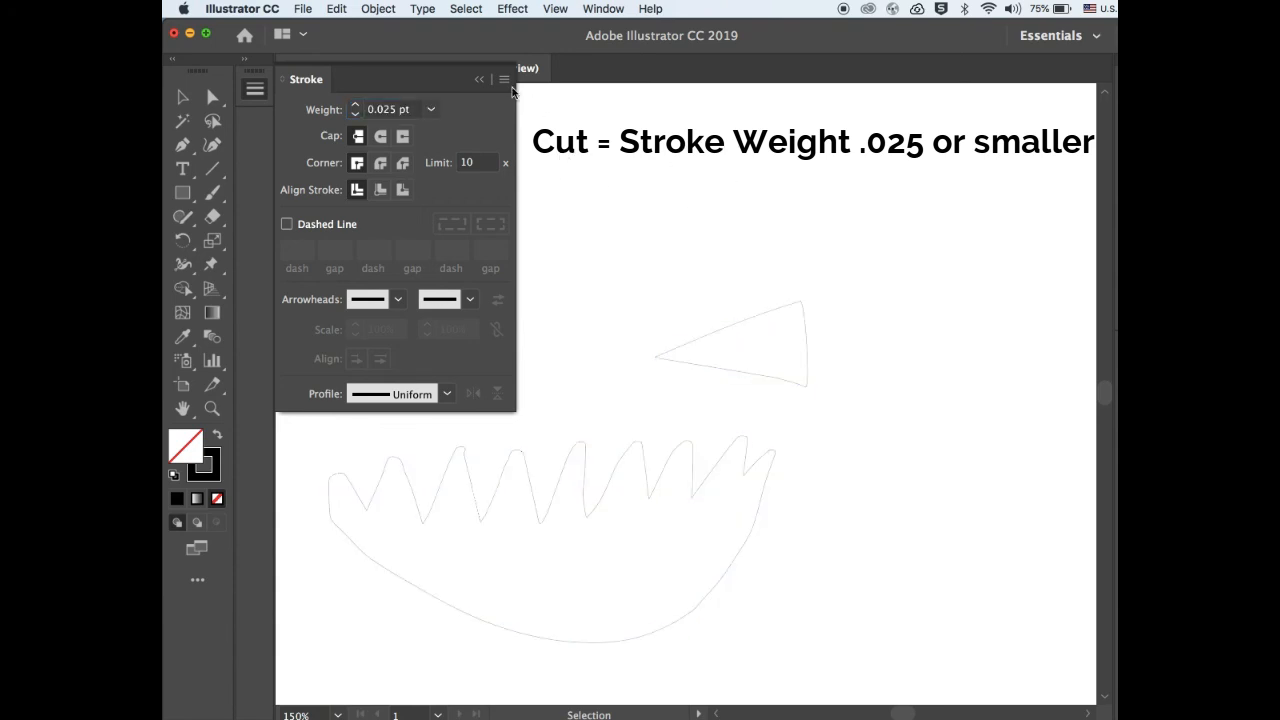
click(482, 81)
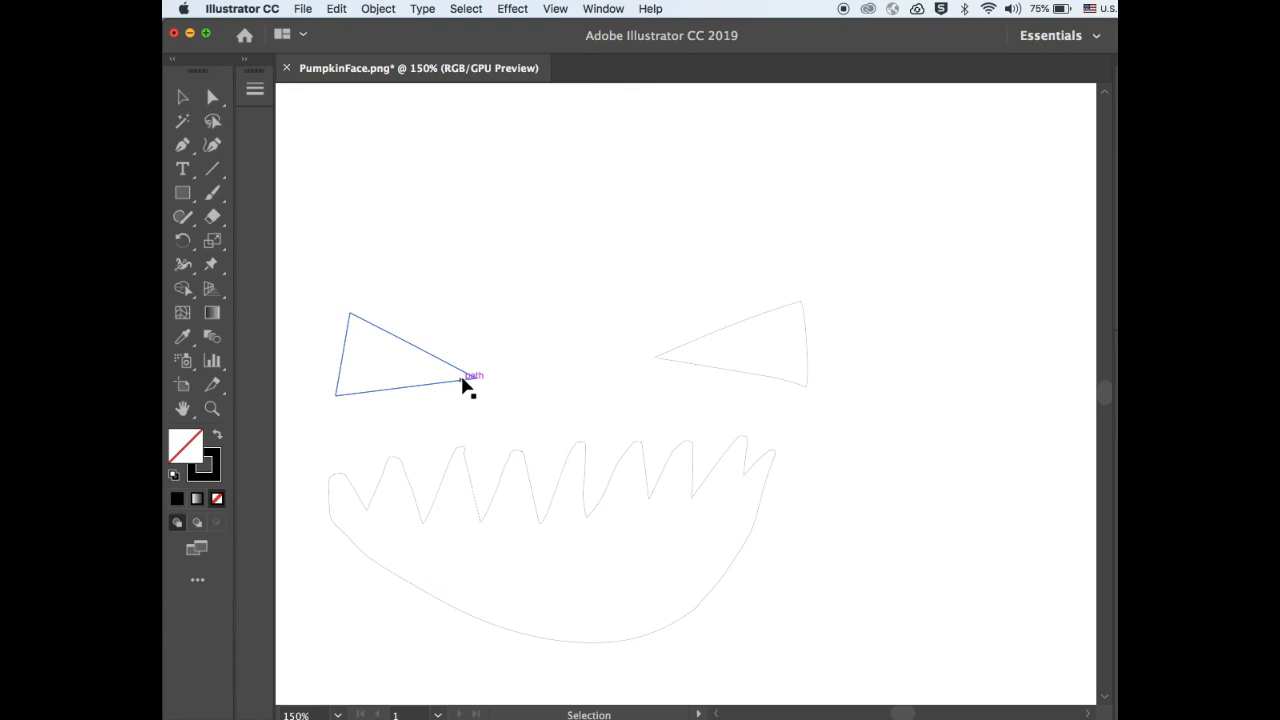
Step: Save the artwork to the Desktop in Adobe Illustrator (ai) format, adding an underscore and the author's full name after PumpkinFace
click(302, 10)
click(349, 143)
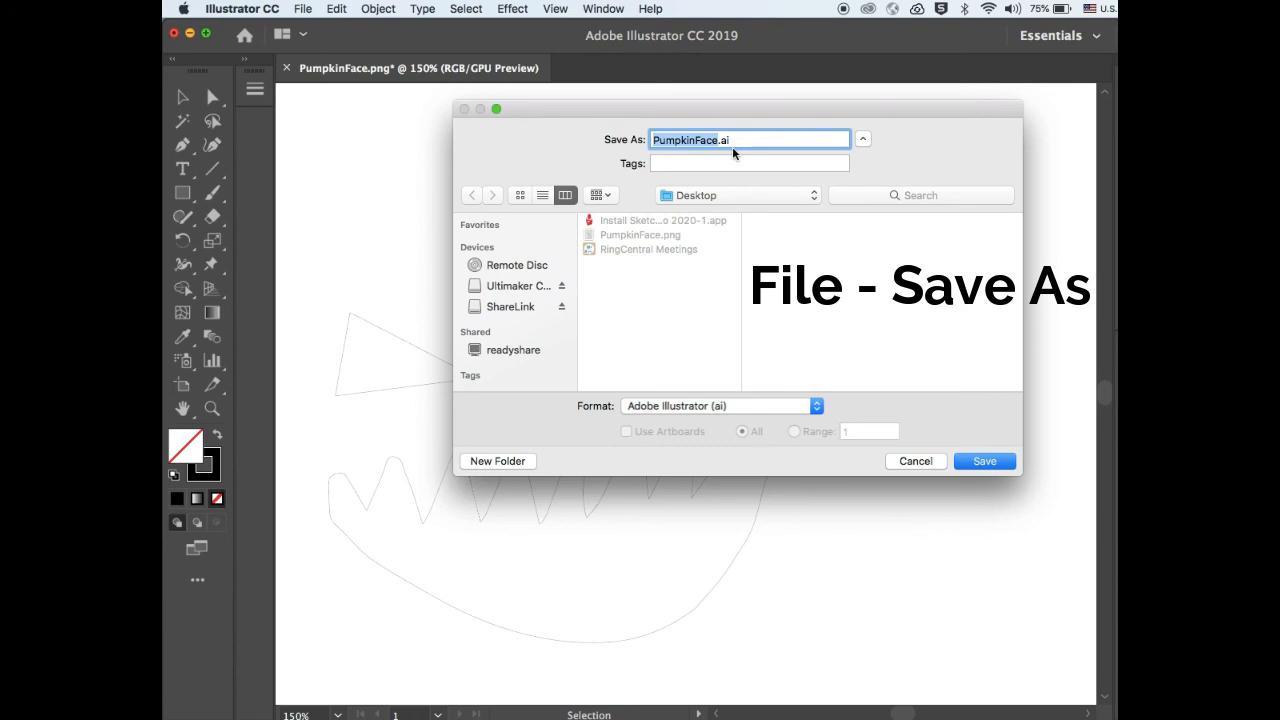
click(718, 141)
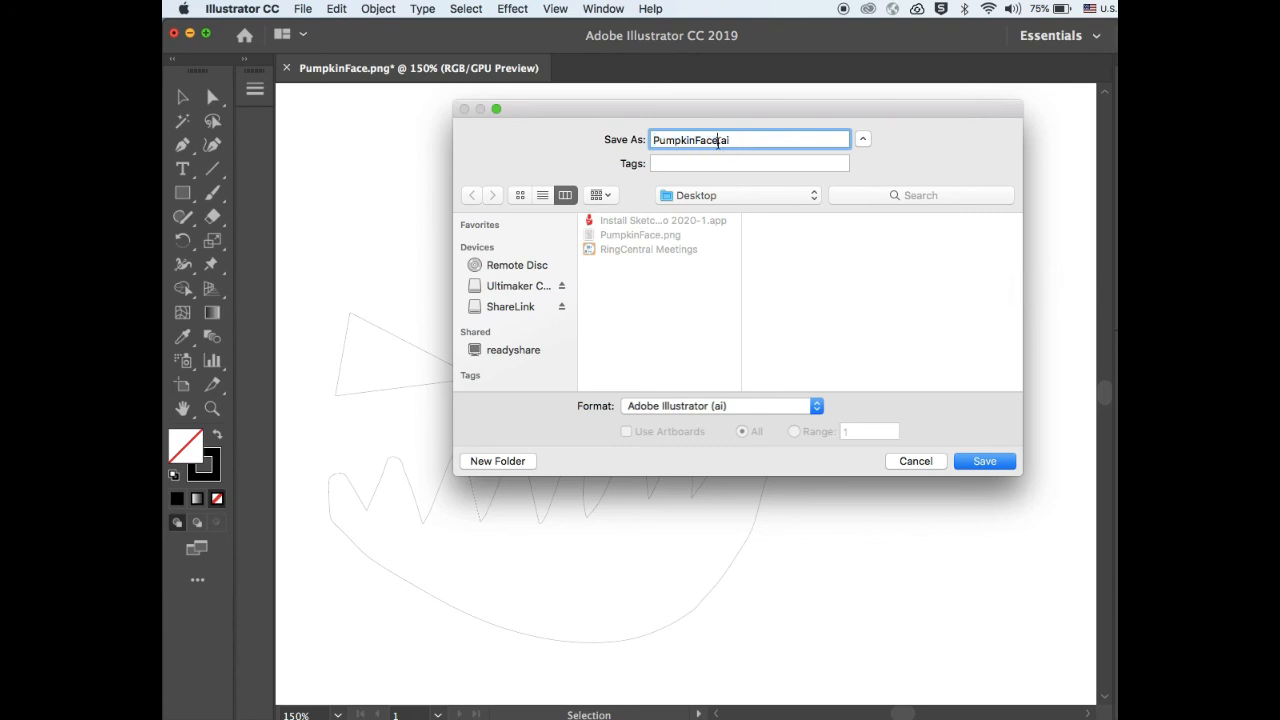
text(_ShaniMensing)
click(985, 461)
click(929, 633)
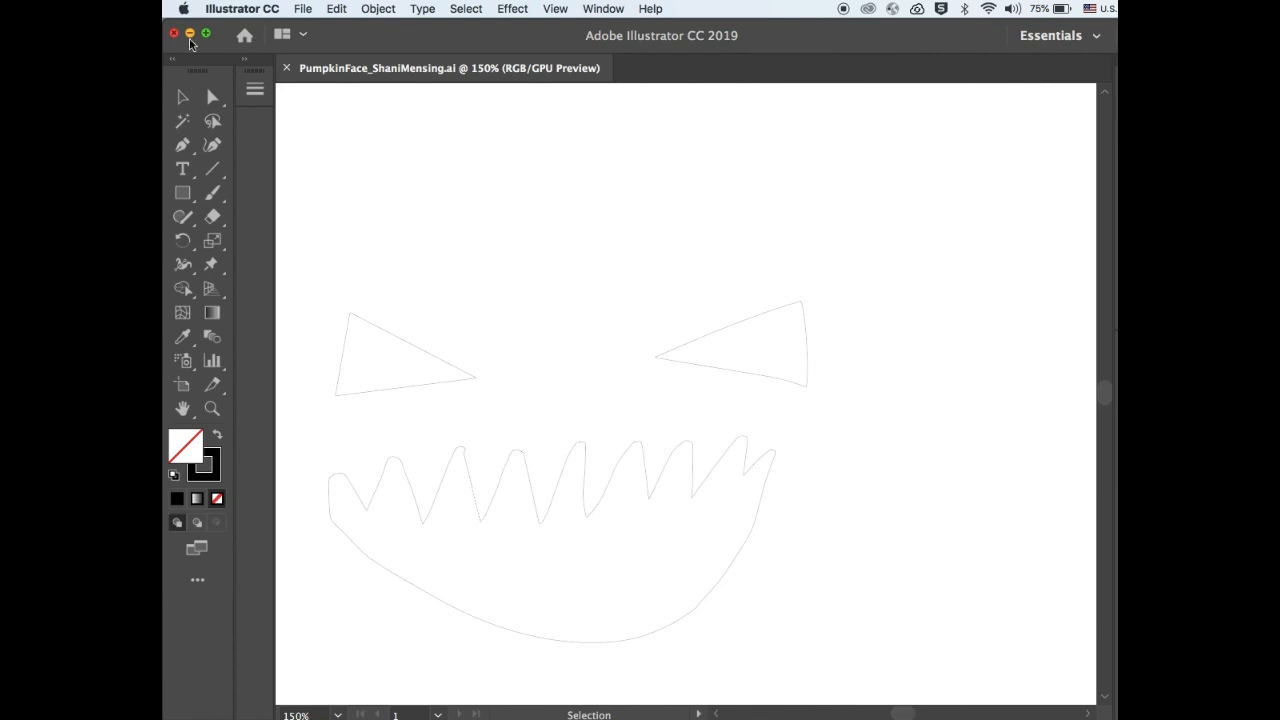
Step: Minimize the Illustrator window and place PumpkinFace.png and the saved .ai file side by side on the Finder desktop
click(189, 34)
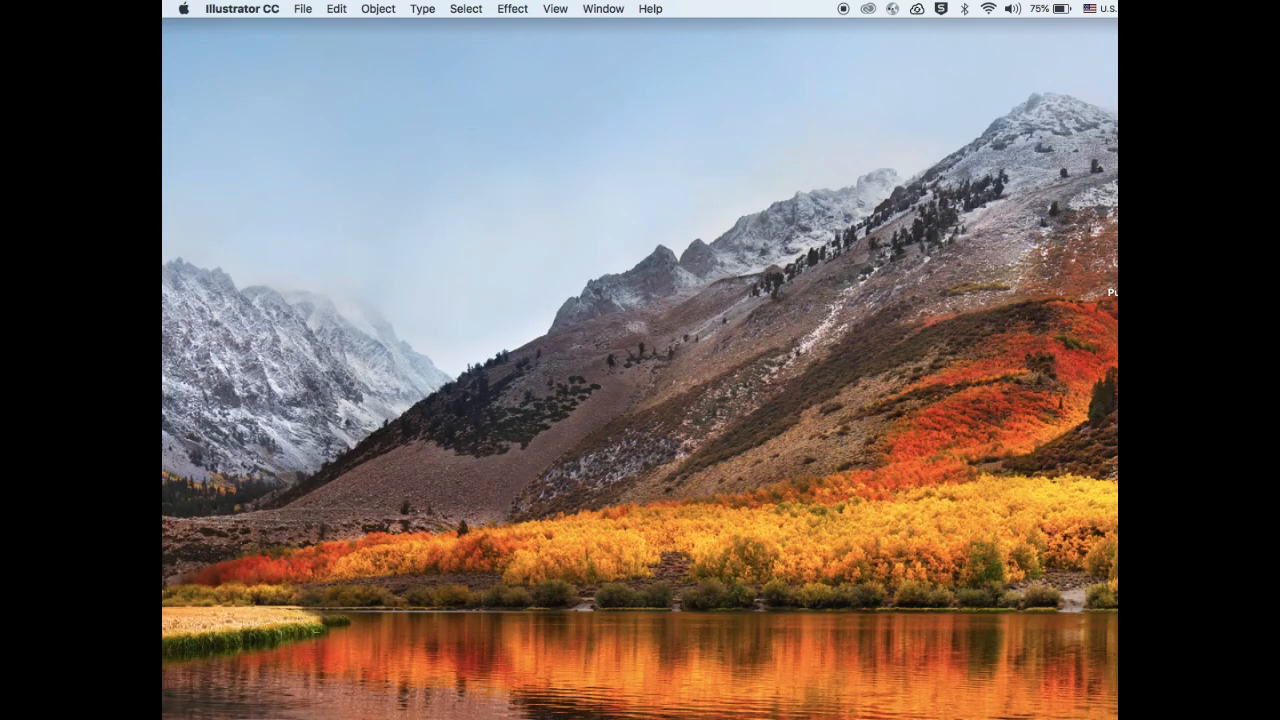
drag(1112, 291, 792, 293)
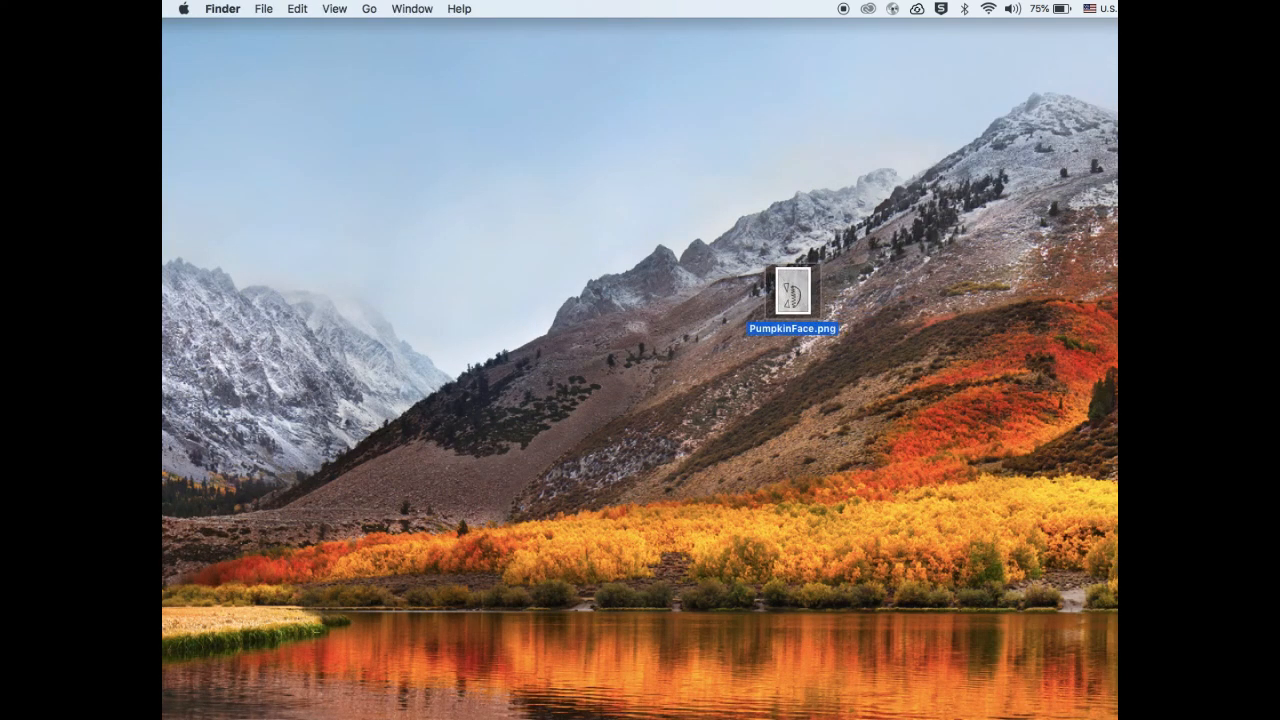
drag(1116, 520, 904, 301)
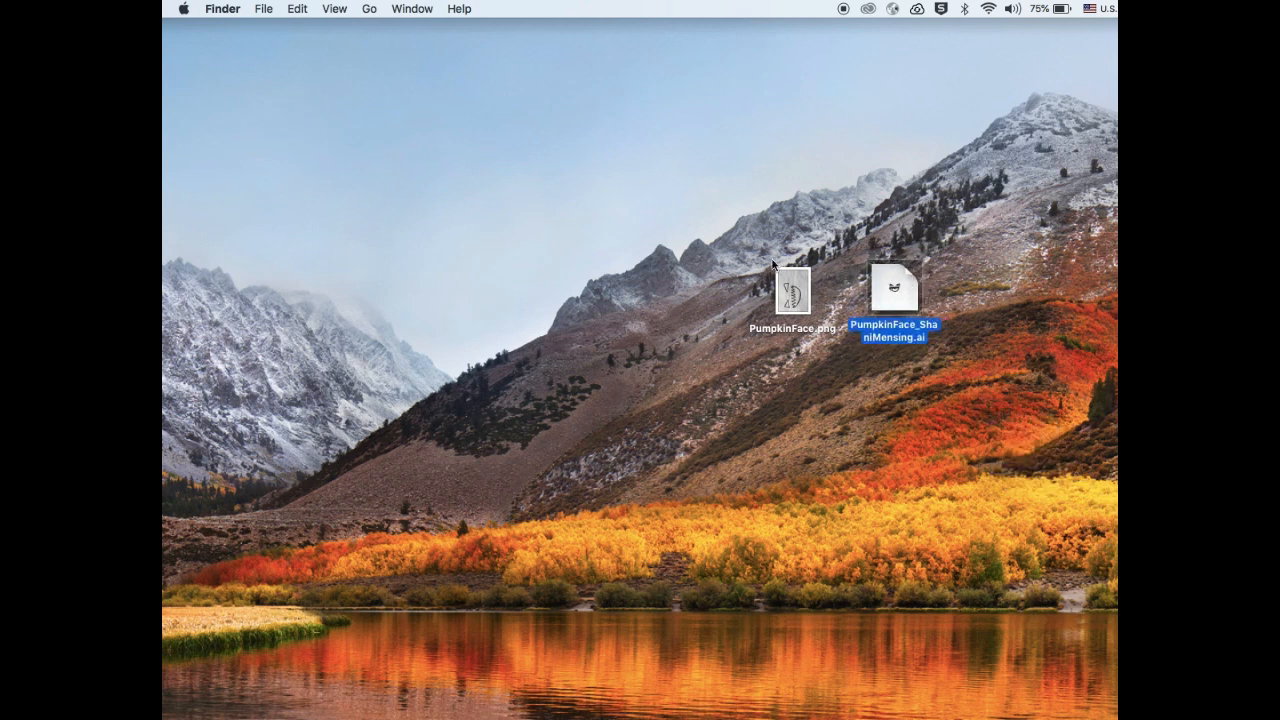
click(792, 330)
click(912, 333)
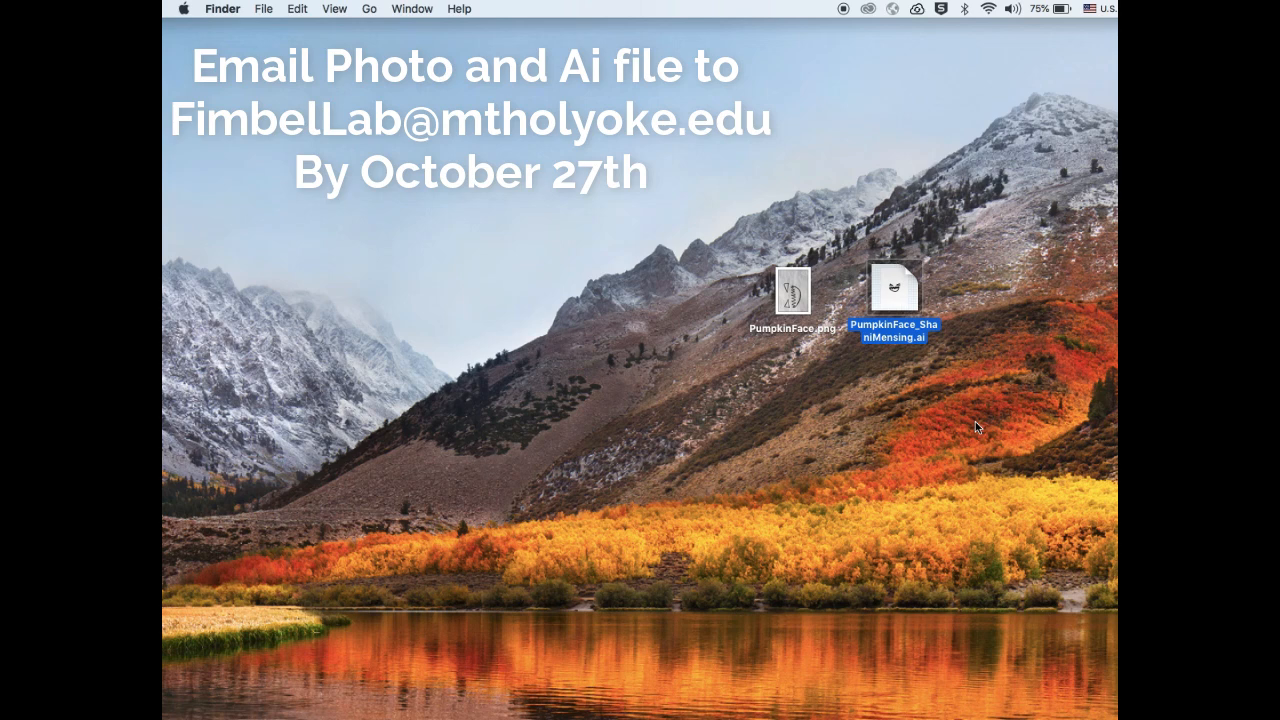